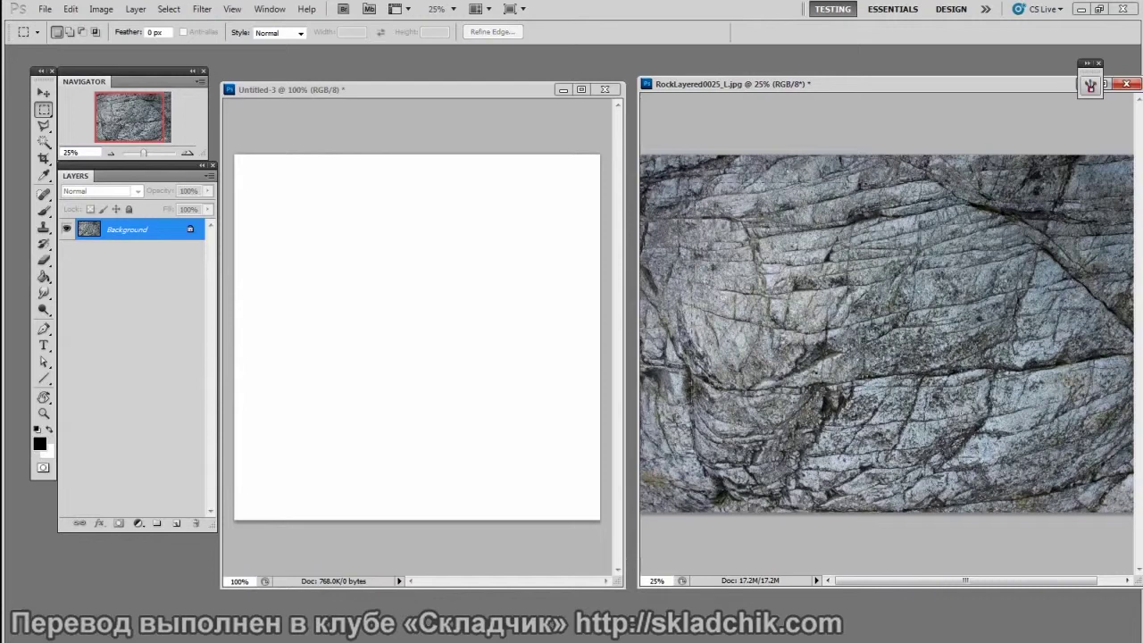
Copy a large square area of the rock photo and paste it into the blank Untitled-3 document
drag(967, 449, 949, 454)
key(ctrl+c)
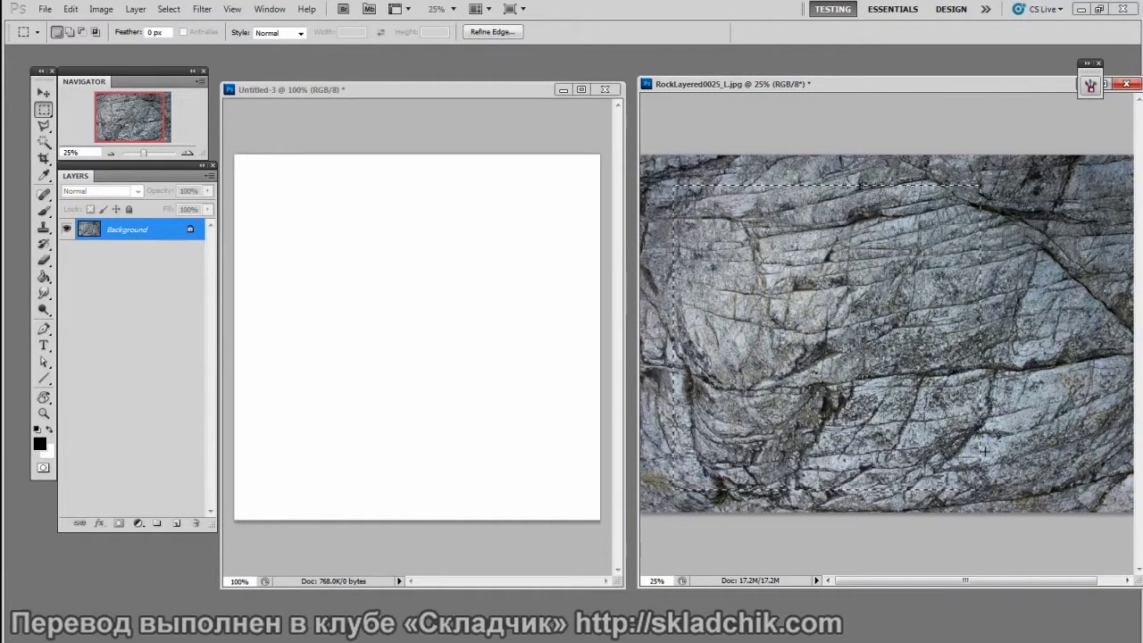
click(510, 503)
key(ctrl+v)
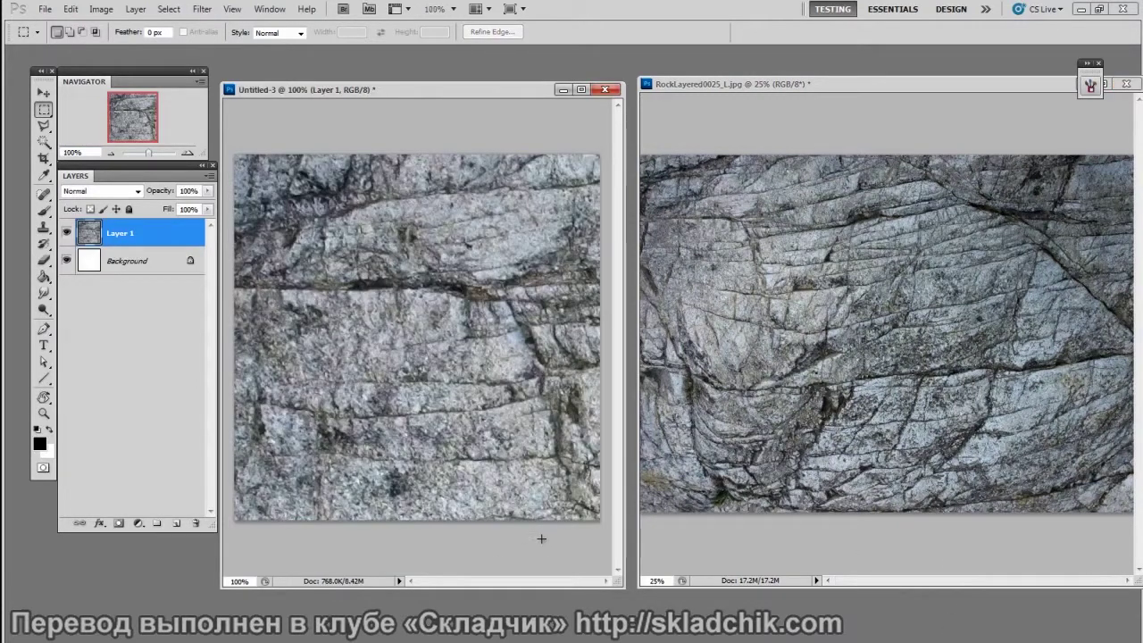
Scale down and reposition the pasted rock layer proportionally so that it just fills the square canvas
key(ctrl+minus)
key(ctrl+t)
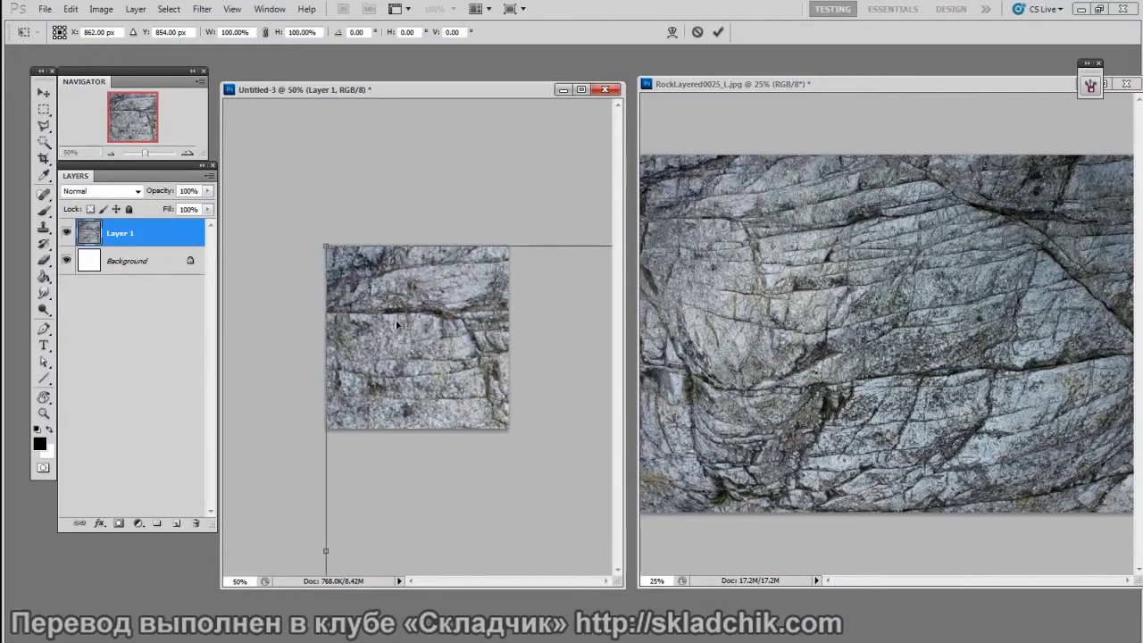
drag(325, 245, 468, 397)
drag(579, 530, 416, 347)
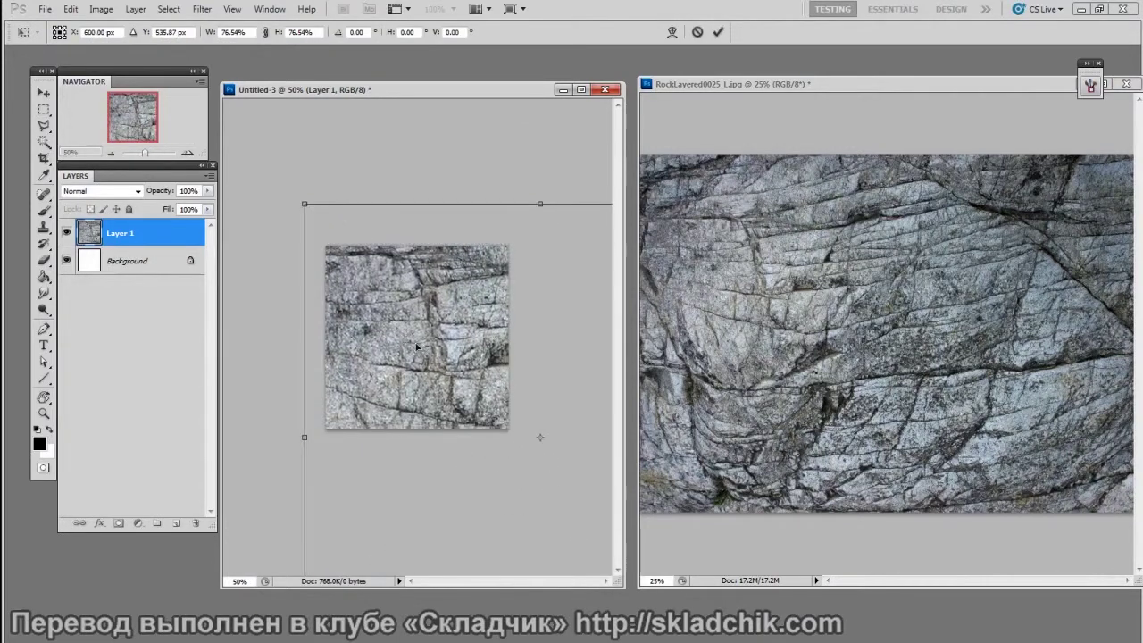
drag(304, 204, 427, 326)
drag(534, 482, 416, 362)
drag(306, 205, 362, 261)
drag(466, 403, 409, 360)
drag(599, 509, 529, 449)
key(Return)
key(m)
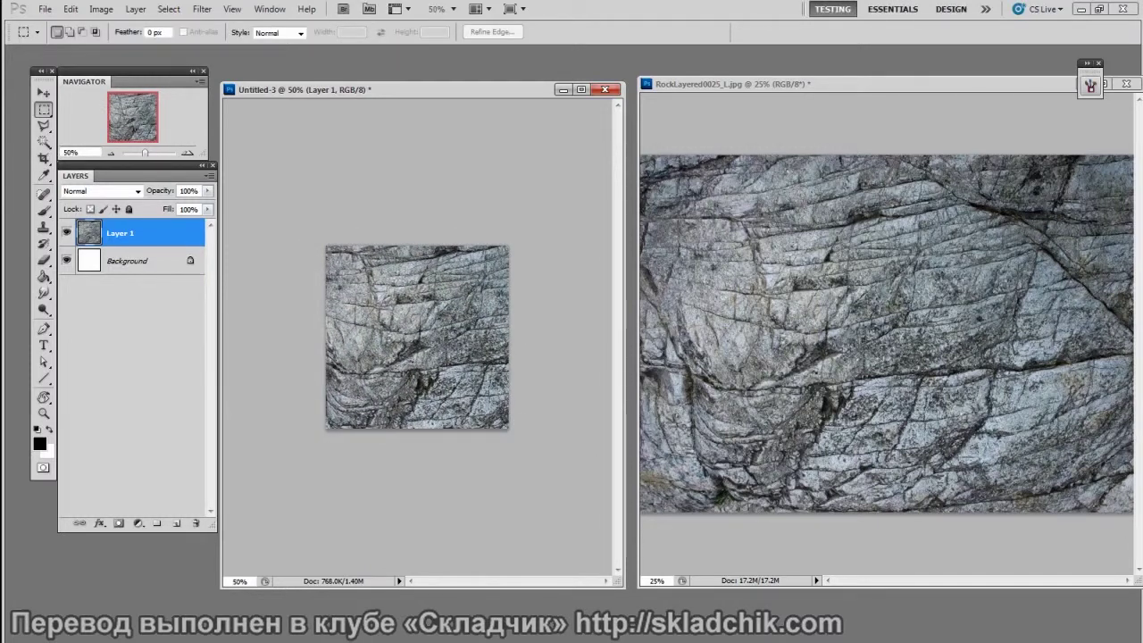
Crop the document to the canvas bounds to discard the rock pixels outside it
click(46, 160)
drag(326, 246, 511, 430)
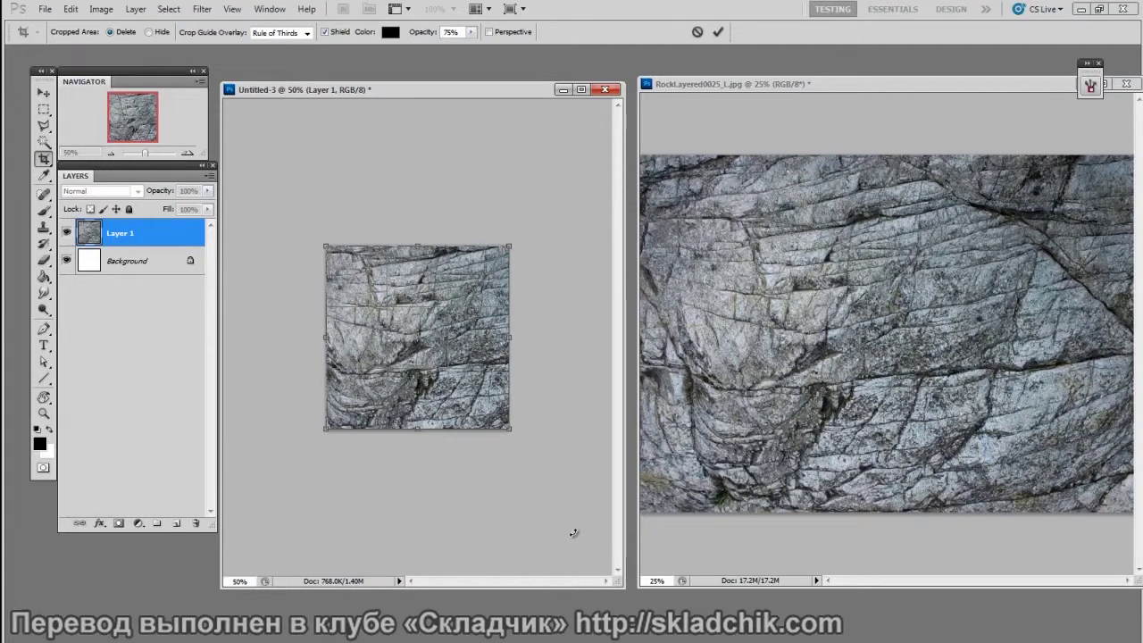
key(Return)
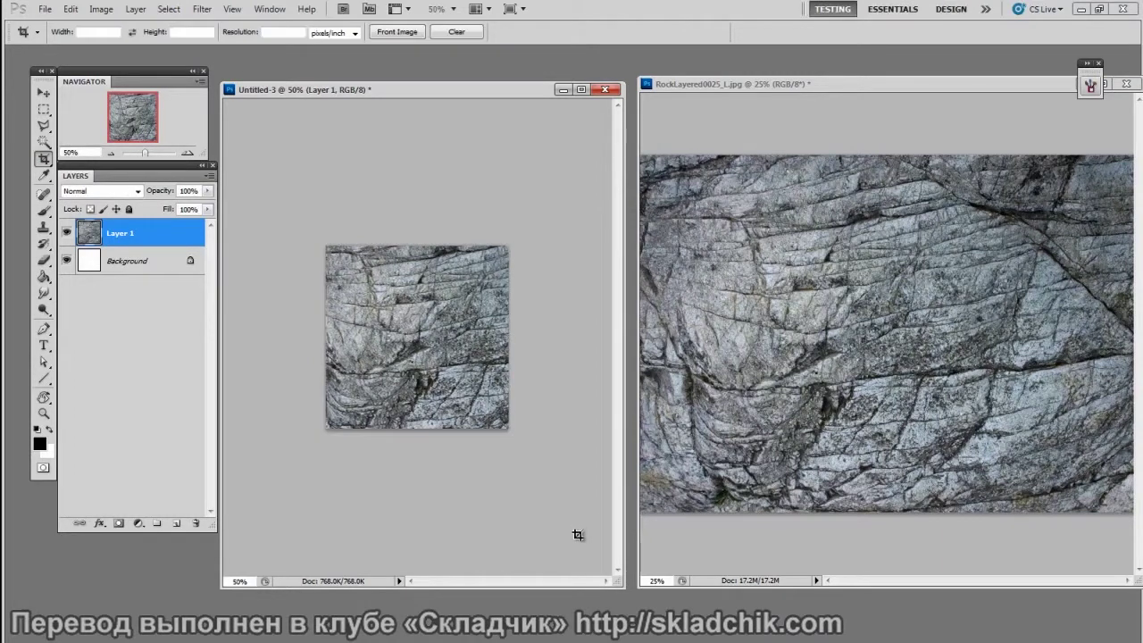
Offset the rock layer 100 pixels right and 100 pixels down with undefined areas set to Wrap Around
key(ctrl+plus)
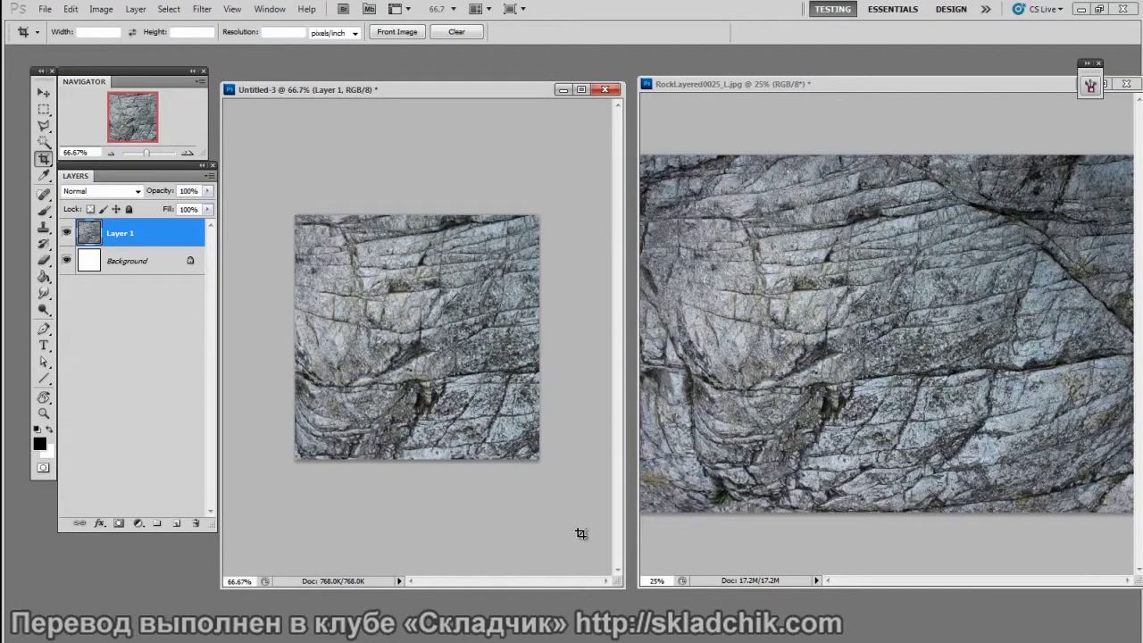
key(ctrl+plus)
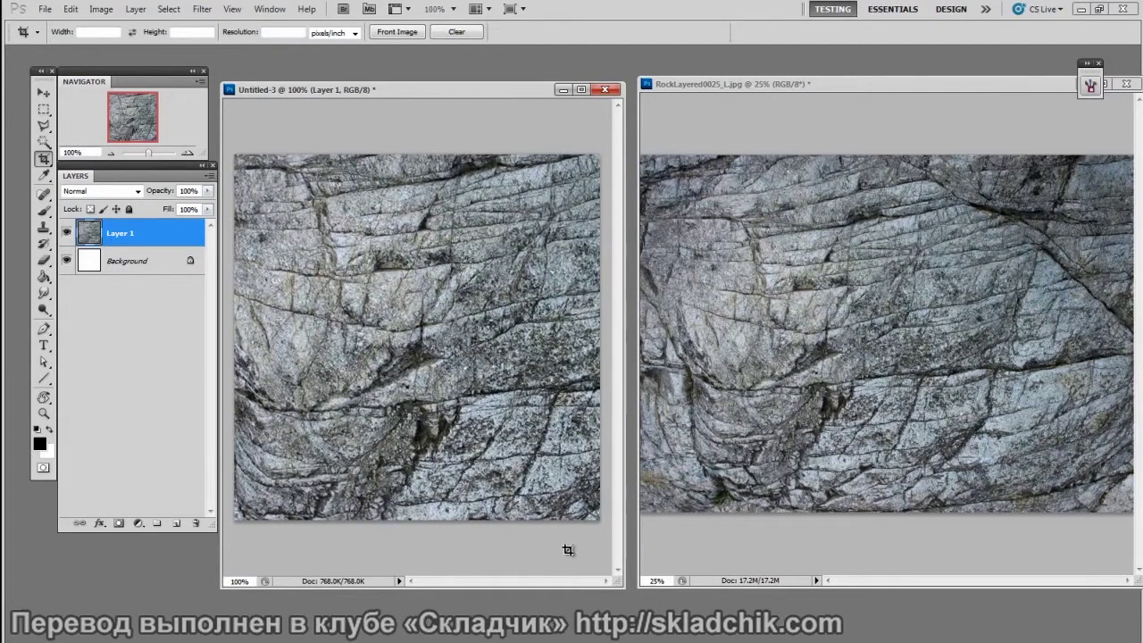
click(202, 9)
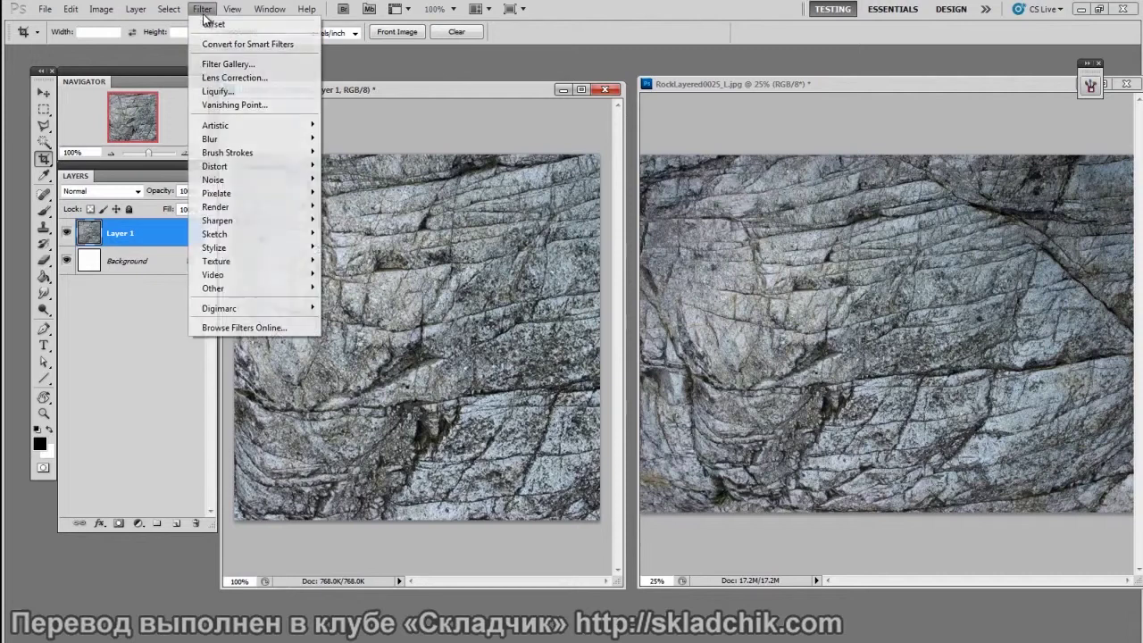
mouse_move(302, 291)
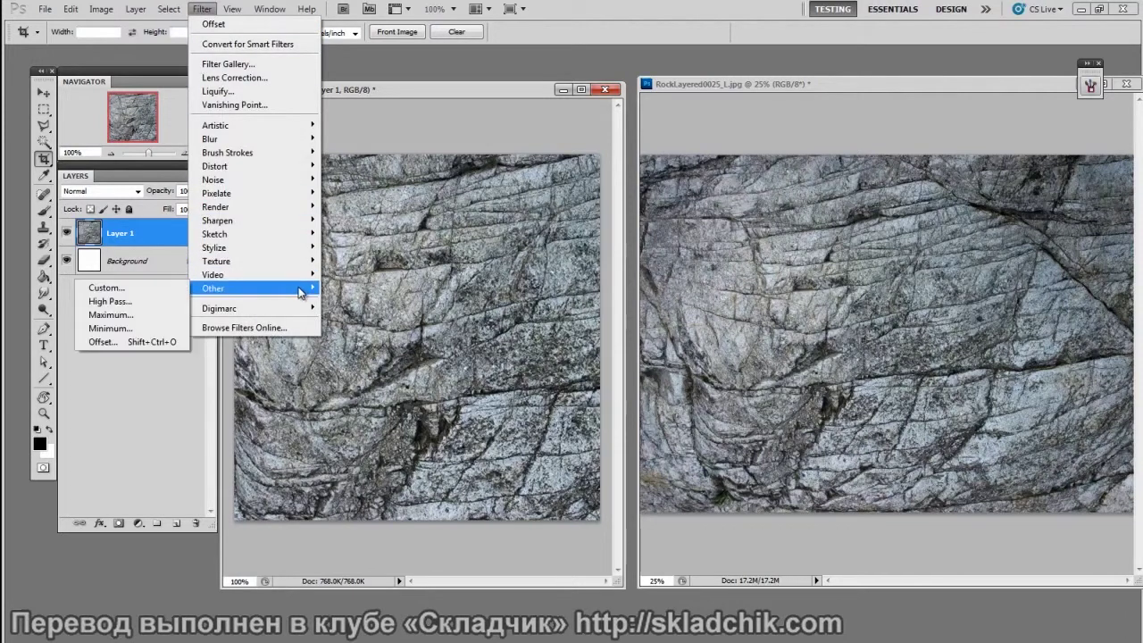
click(165, 342)
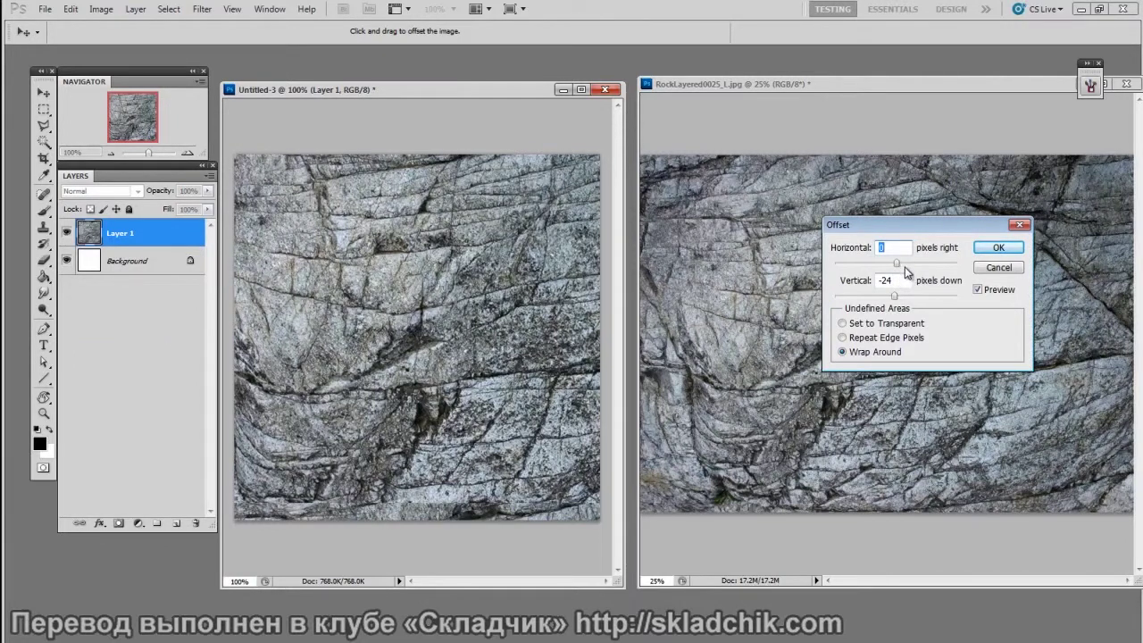
drag(967, 223, 963, 220)
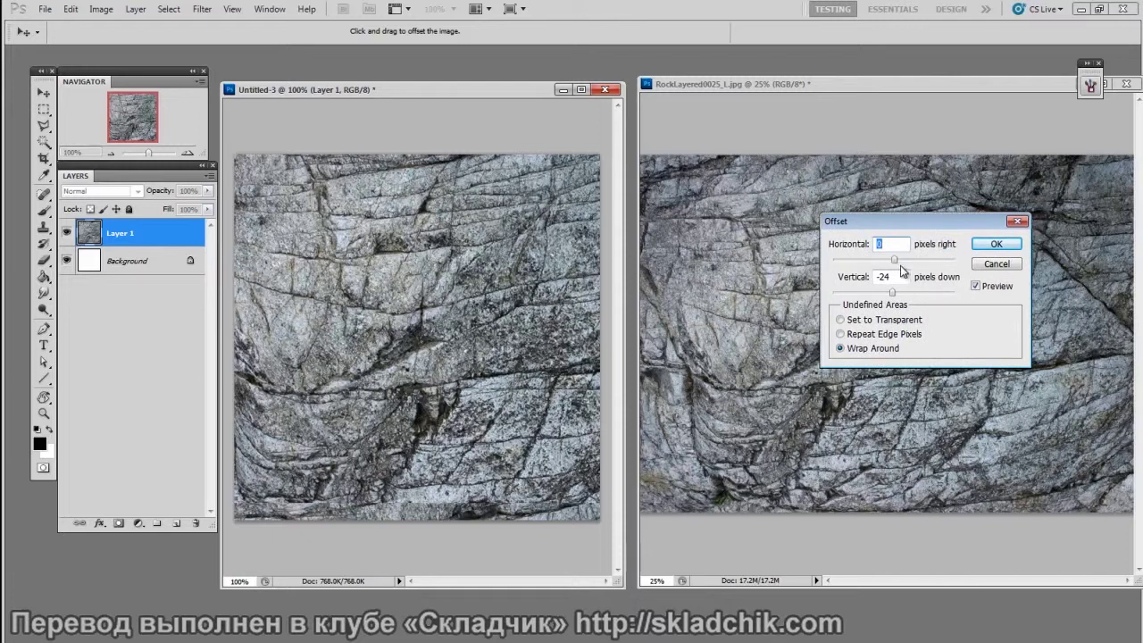
drag(895, 261, 902, 260)
text(100)
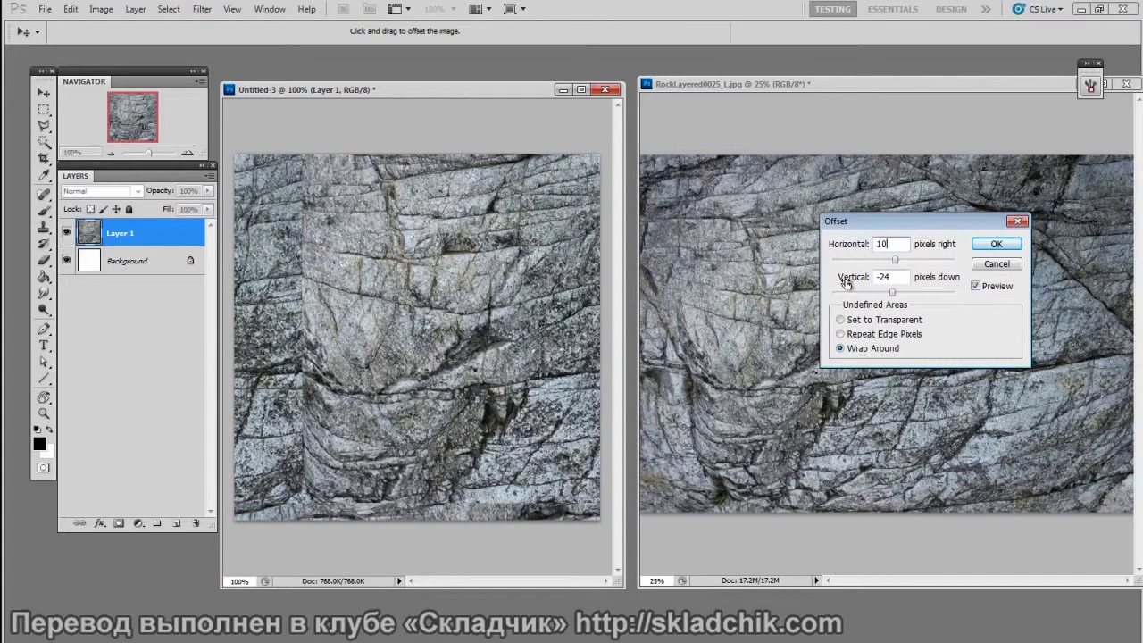
key(Tab)
text(100)
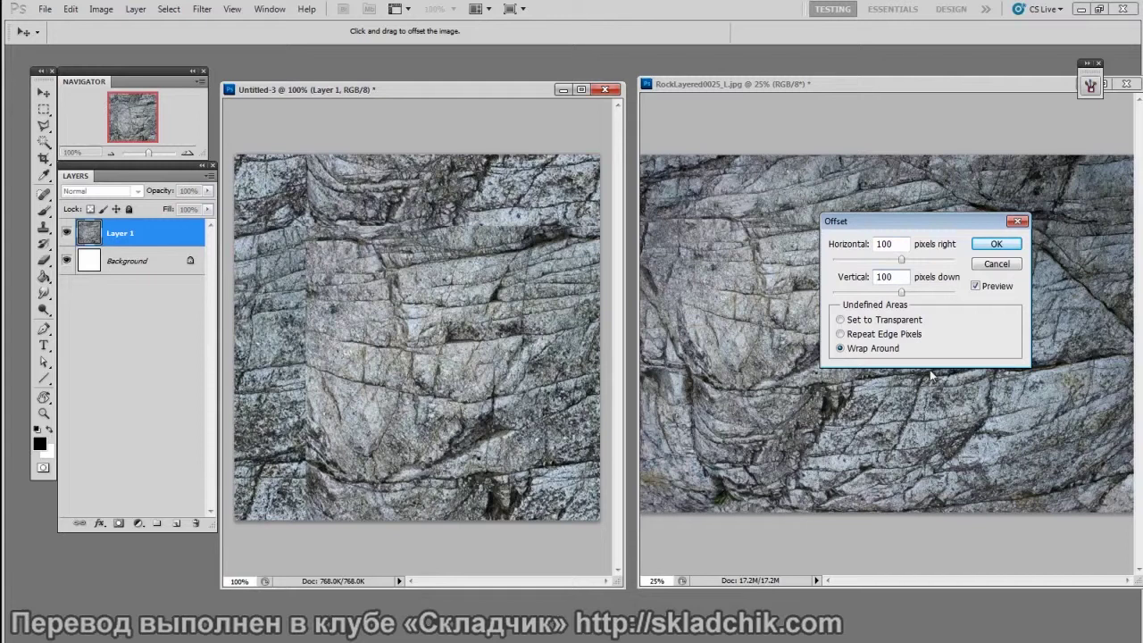
click(998, 245)
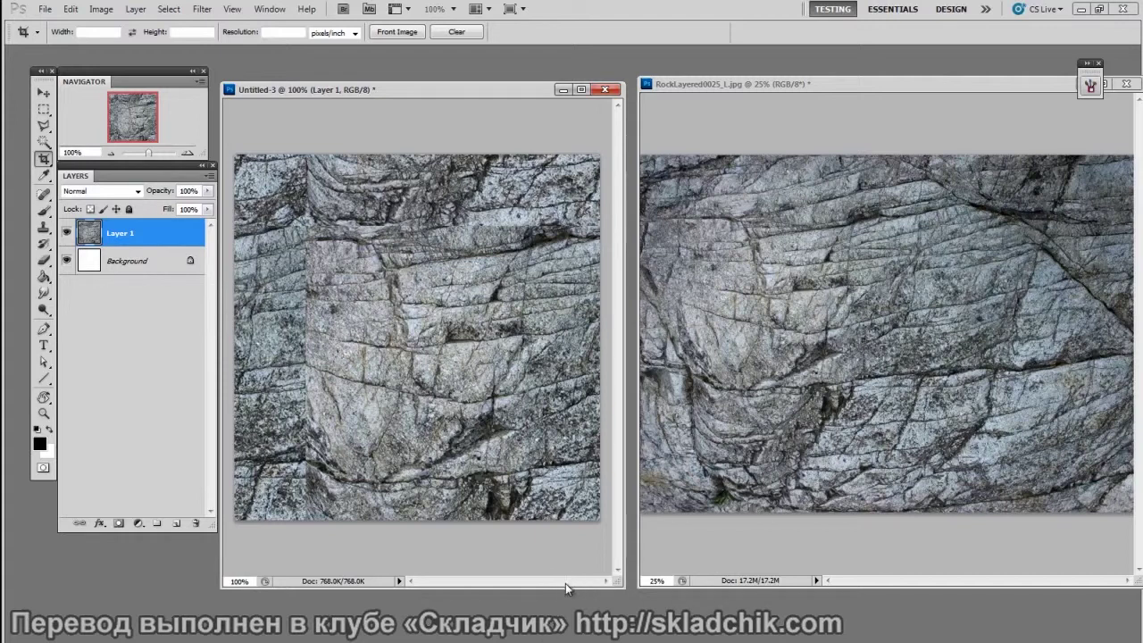
Paint a thin red line along the vertical seam with a small brush on a new layer
key(ctrl+alt+shift+n)
key(b)
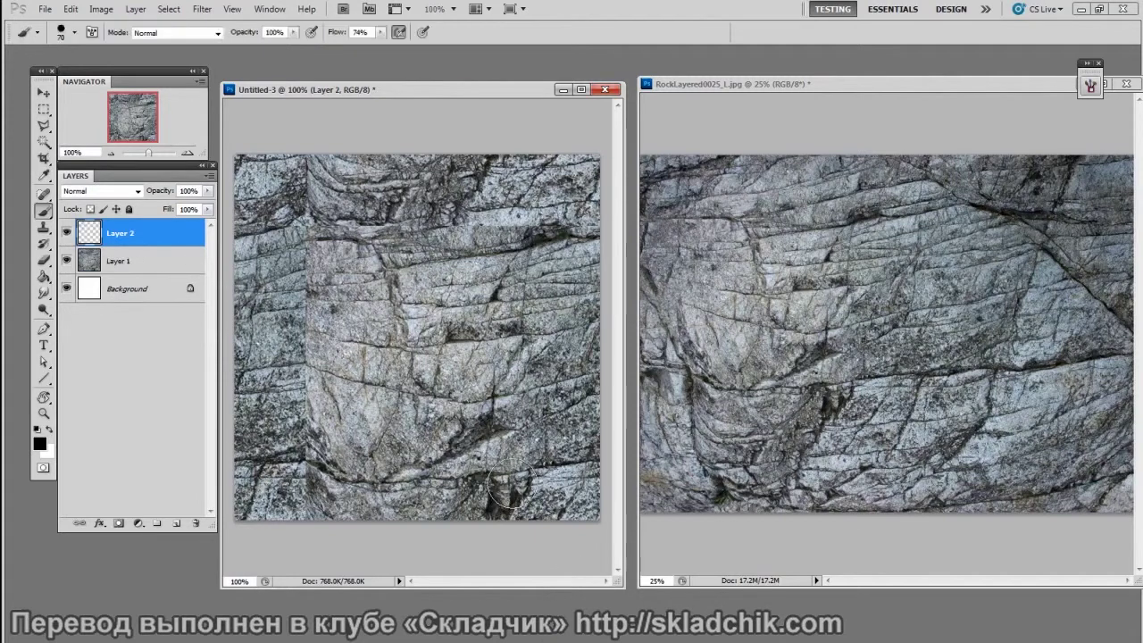
right_click(498, 496)
click(815, 569)
key(Return)
click(40, 444)
drag(653, 287, 680, 218)
click(828, 197)
drag(308, 159, 309, 520)
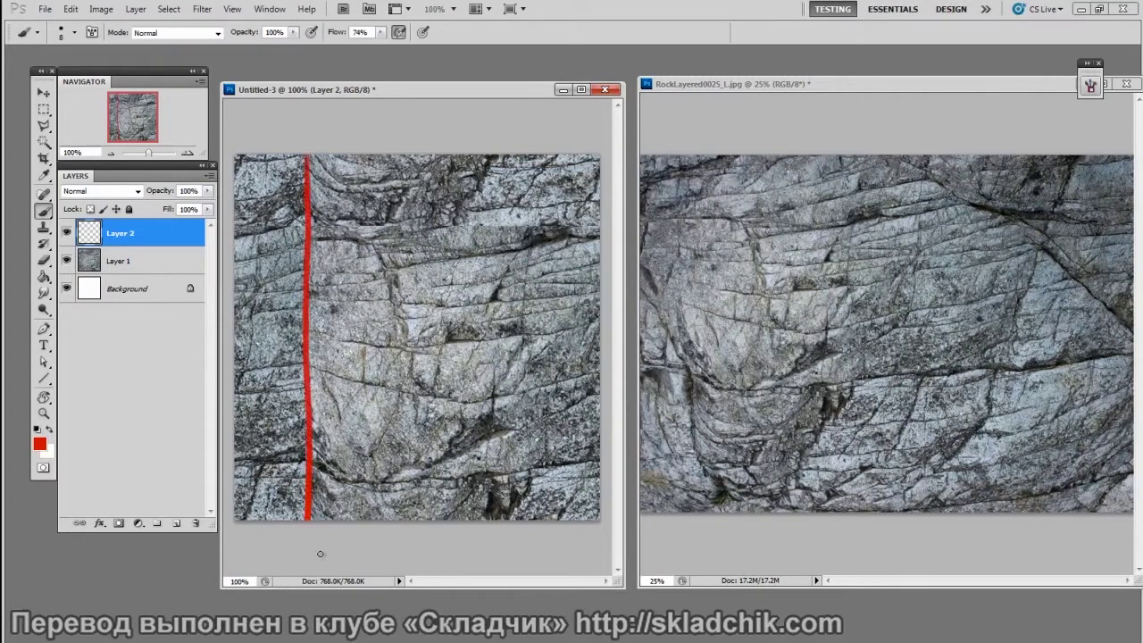
Hide the vertical seam mark and paint a red line along the horizontal seam on a new layer
click(66, 234)
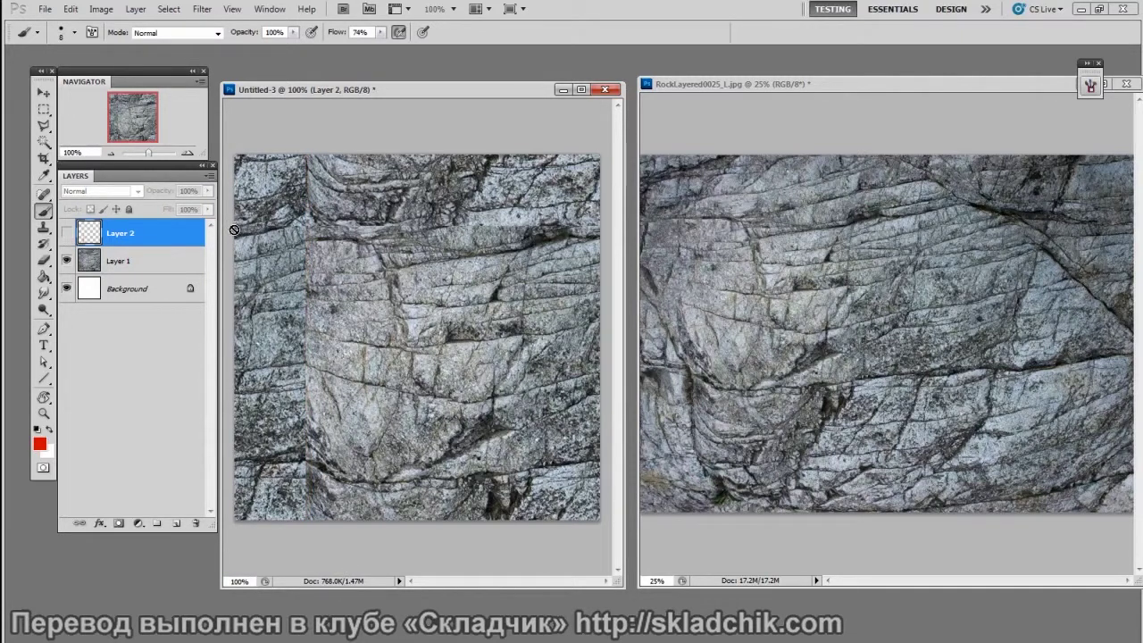
key(ctrl+shift+alt+n)
drag(607, 223, 246, 227)
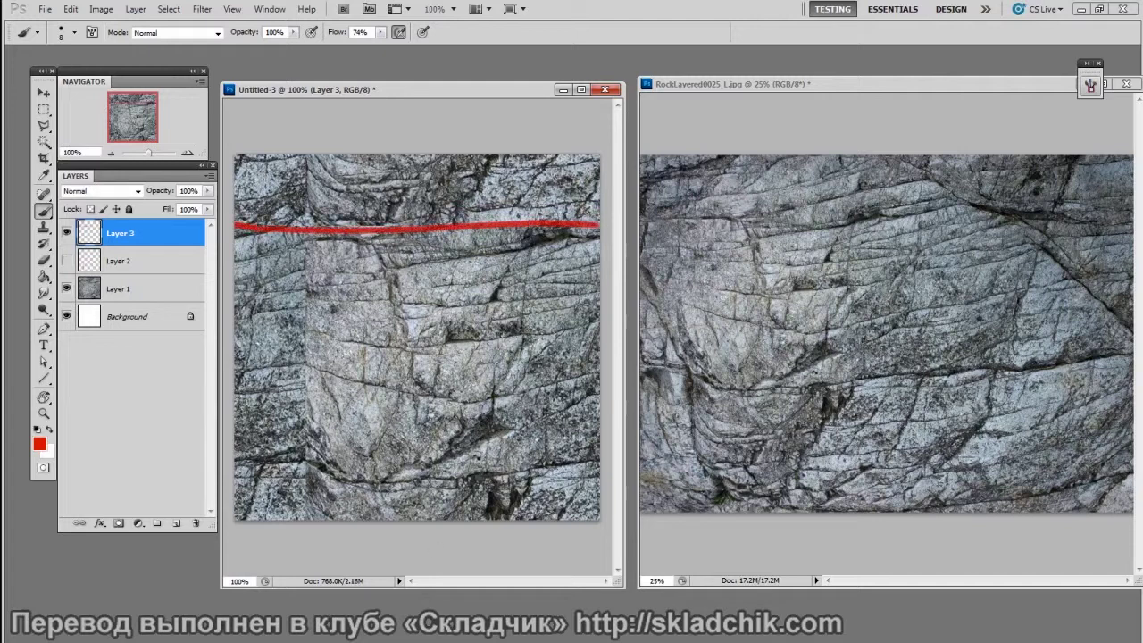
Draw two red downward arrows on another new layer, one at the image's lower edge and one at its upper edge
key(ctrl+shift+alt+n)
drag(483, 435, 481, 492)
drag(487, 159, 490, 210)
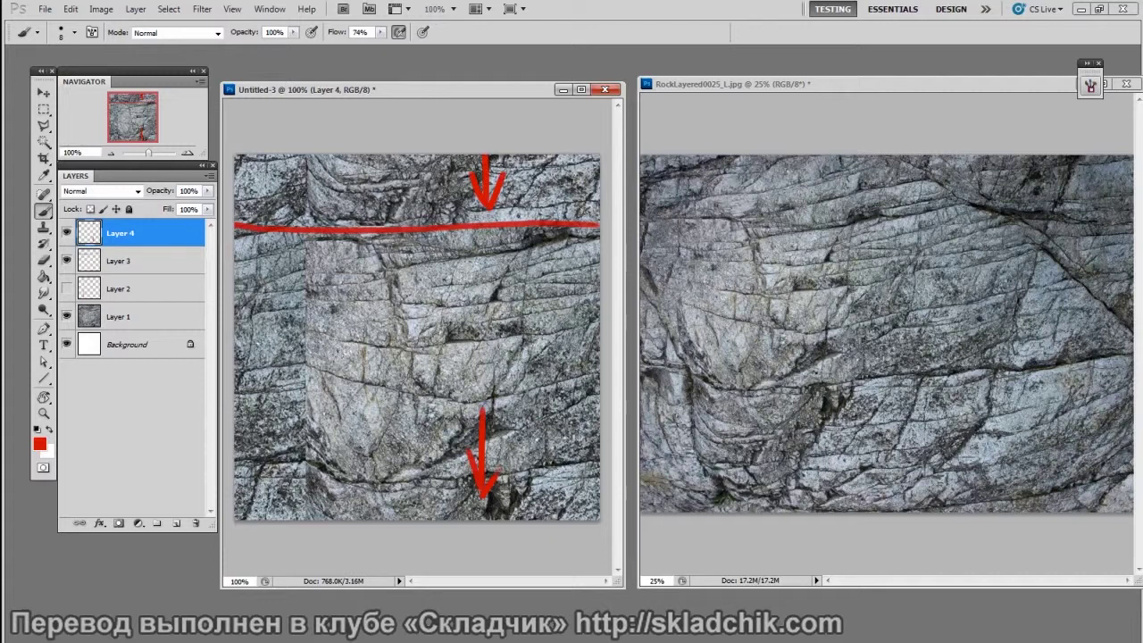
Delete the three layers that hold the red marks
shift+click(144, 290)
drag(166, 286, 204, 517)
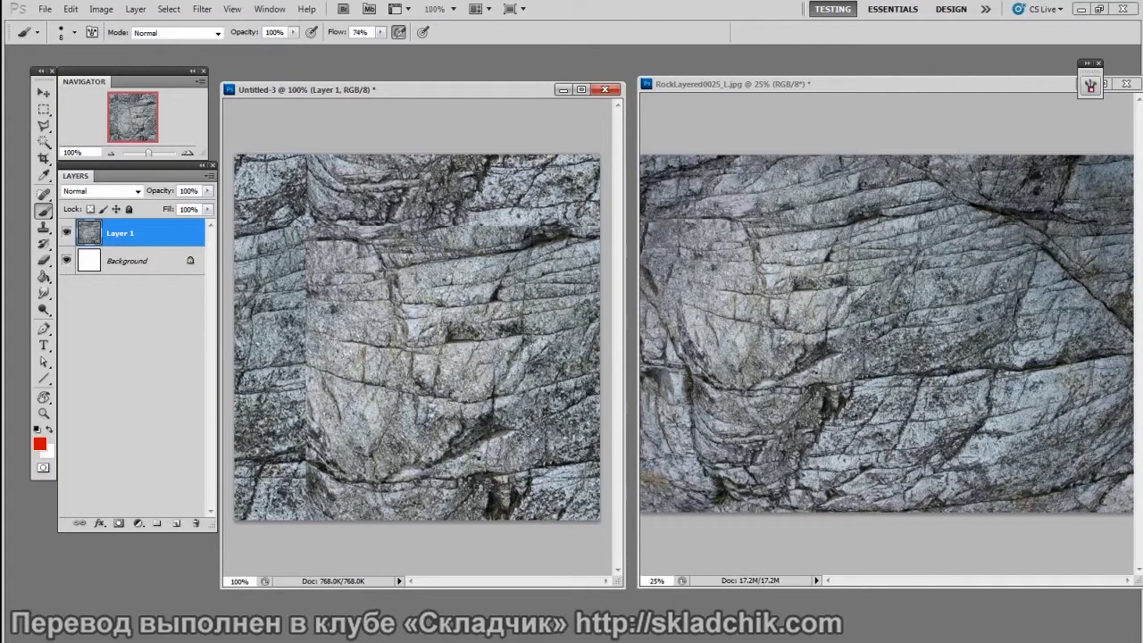
Heal the vertical seam on a new layer using the Spot Healing Brush with Content-Aware and Sample All Layers
key(f)
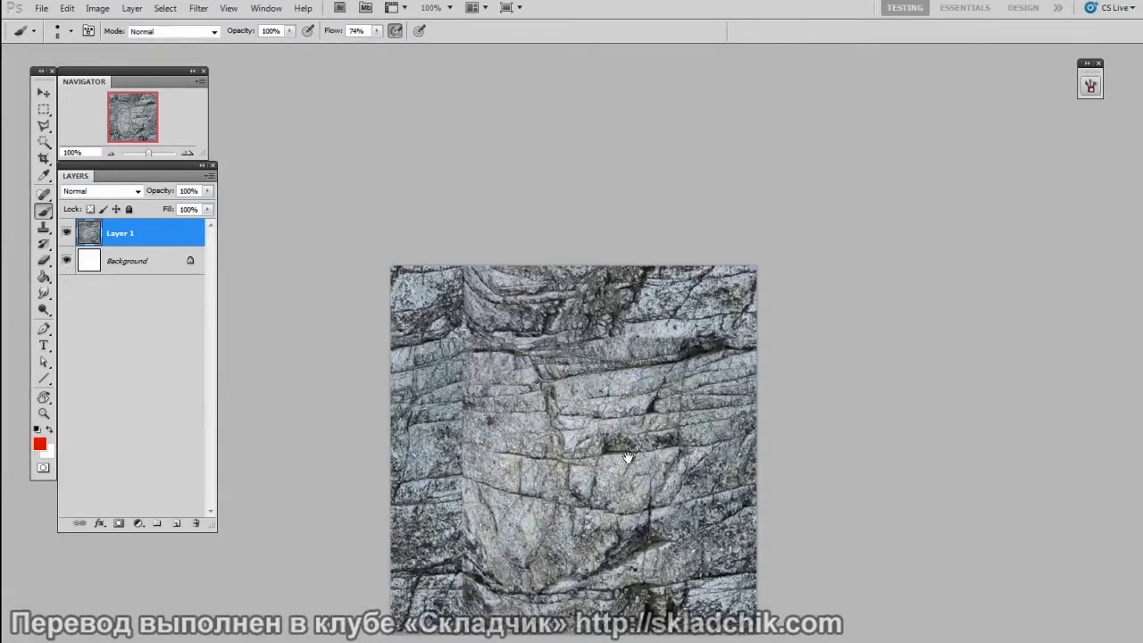
key(ctrl+plus)
key(ctrl+plus)
drag(614, 211, 766, 458)
key(ctrl+shift+alt+n)
key(j)
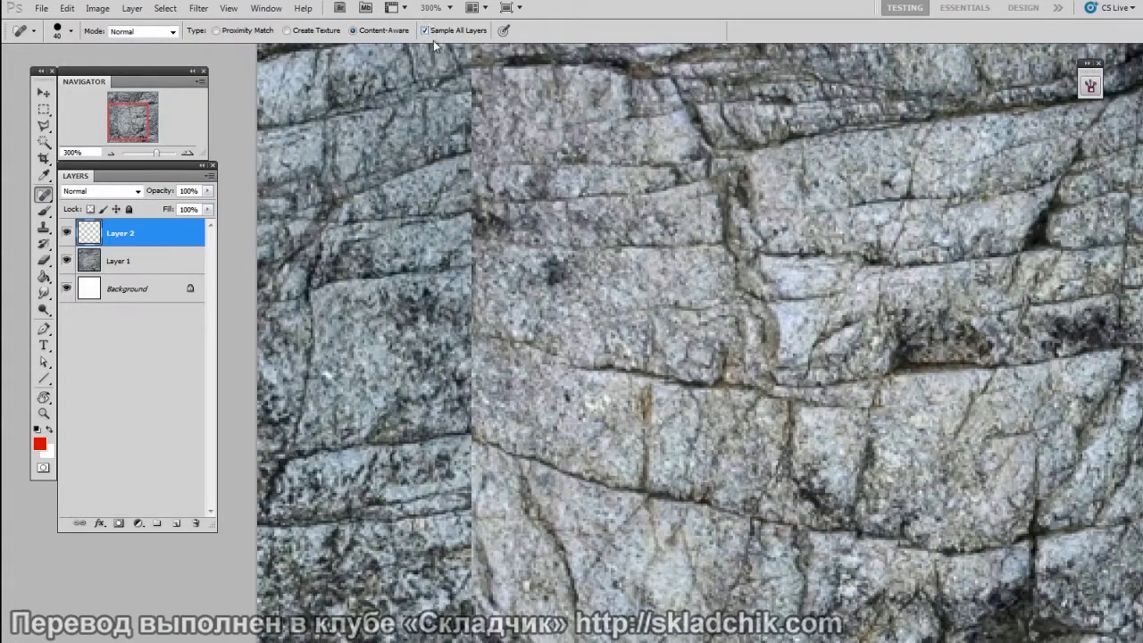
drag(538, 214, 541, 207)
drag(478, 116, 482, 616)
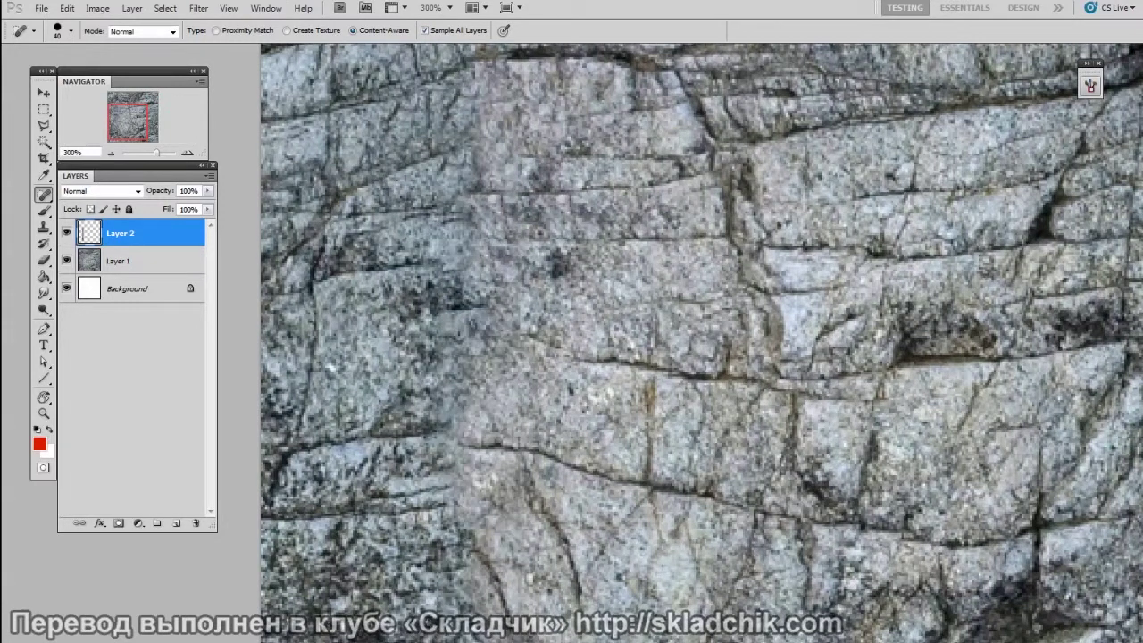
Heal the horizontal seam across the texture, the upper stretch of the vertical seam and the dark smear along the horizontal one
drag(871, 361, 853, 474)
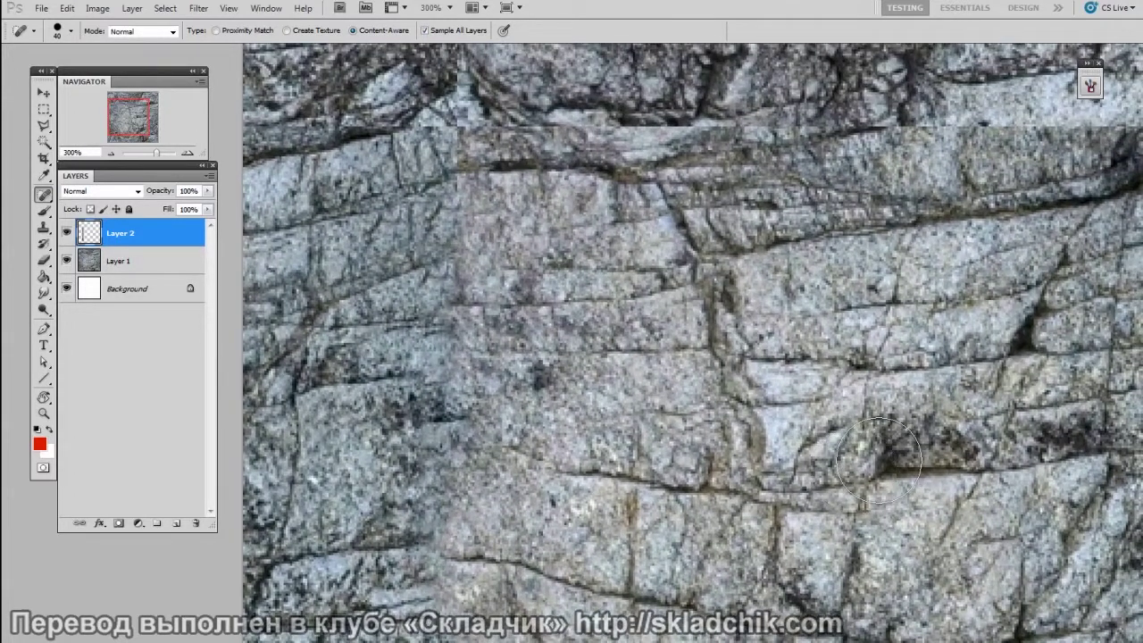
key(ctrl+minus)
drag(638, 369, 759, 419)
mouse_move(308, 268)
mouse_down()
mouse_move(637, 282)
mouse_move(1059, 273)
mouse_up()
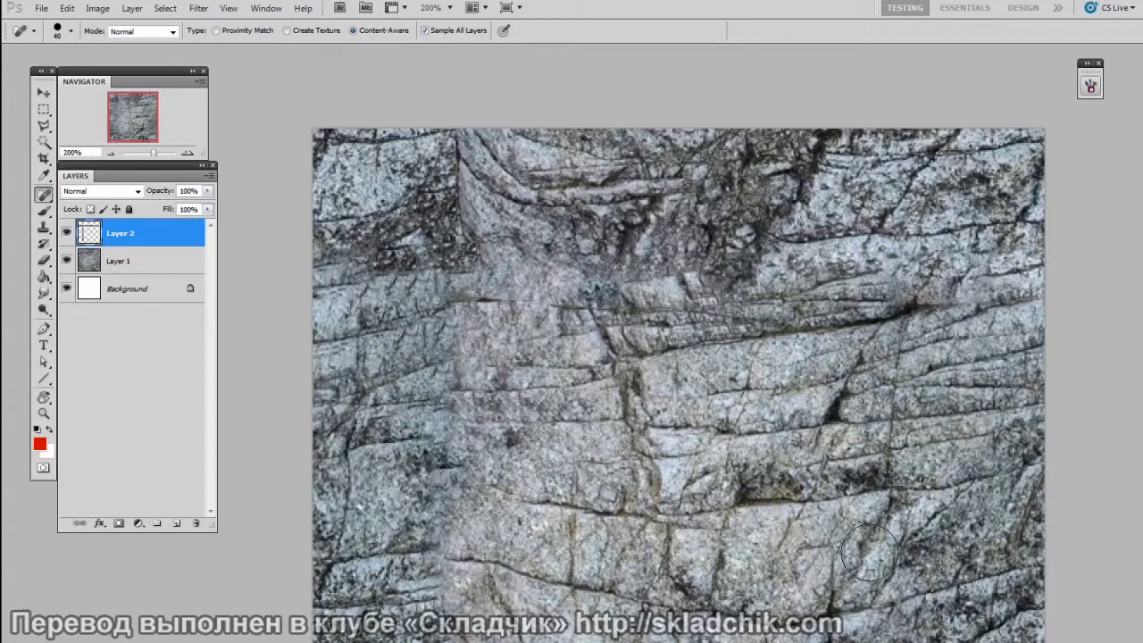
drag(456, 134, 455, 391)
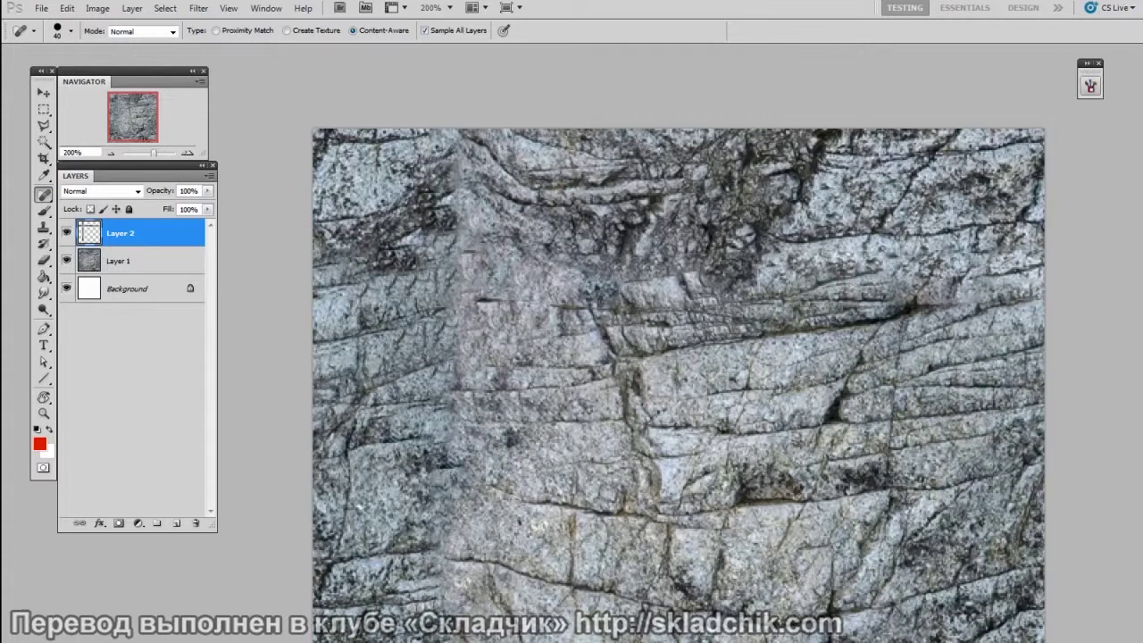
mouse_move(882, 307)
mouse_down()
mouse_move(944, 303)
mouse_move(973, 308)
mouse_up()
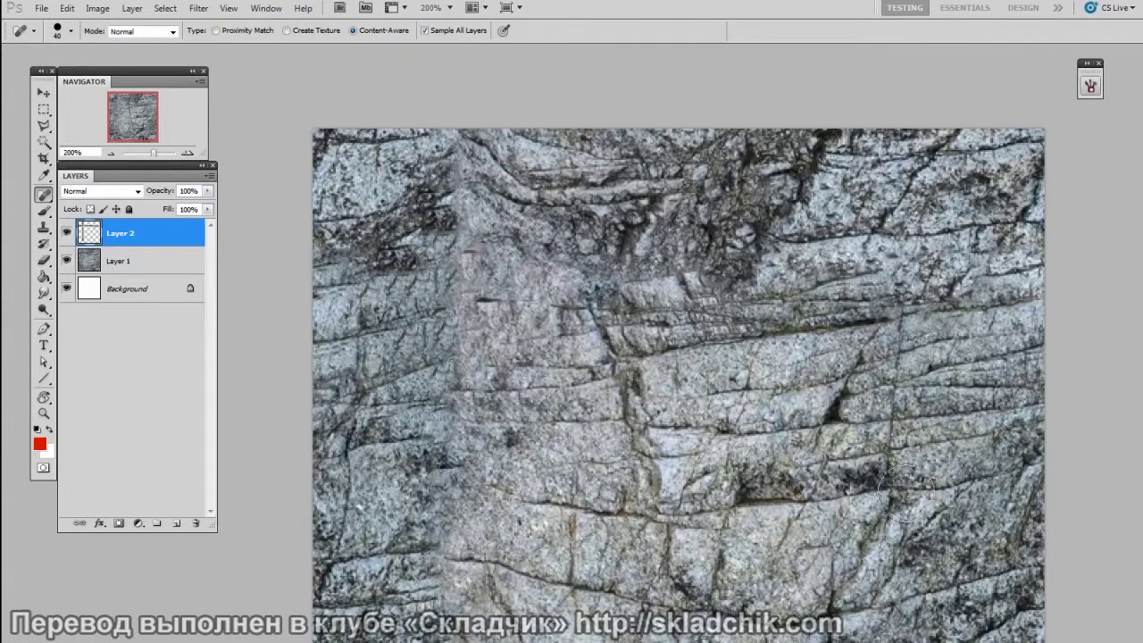
Merge the healing layer with the rock layer beneath it, leaving the Background separate
key(ctrl+minus)
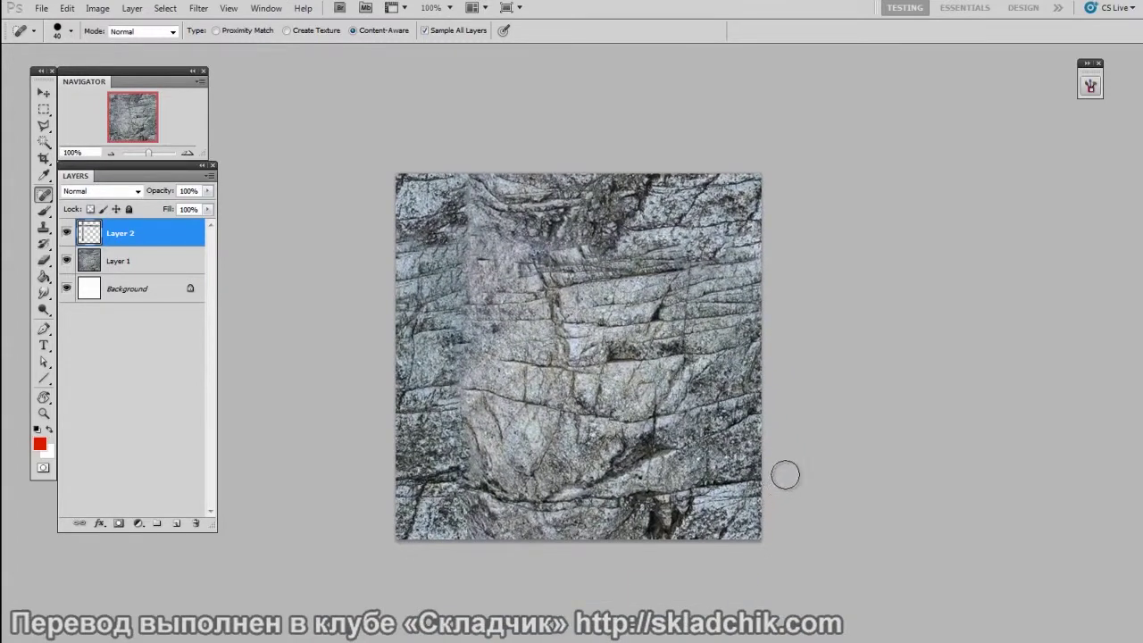
shift+click(146, 266)
key(ctrl+e)
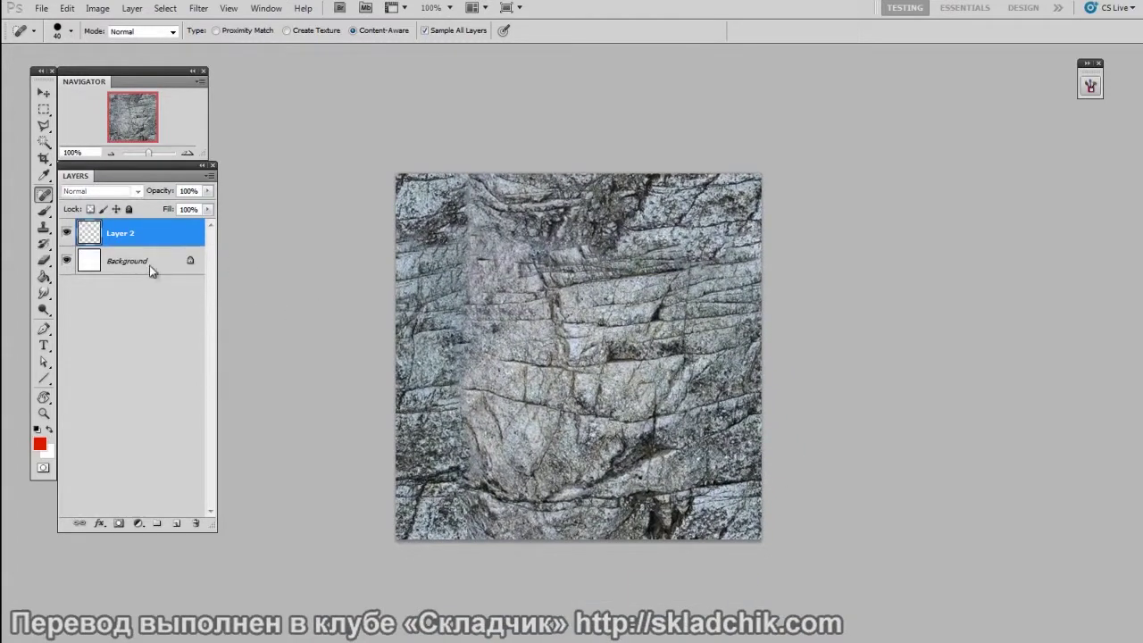
Offset the merged rock layer 100 pixels right and 219 pixels down with Wrap Around
click(198, 8)
mouse_move(261, 287)
click(167, 342)
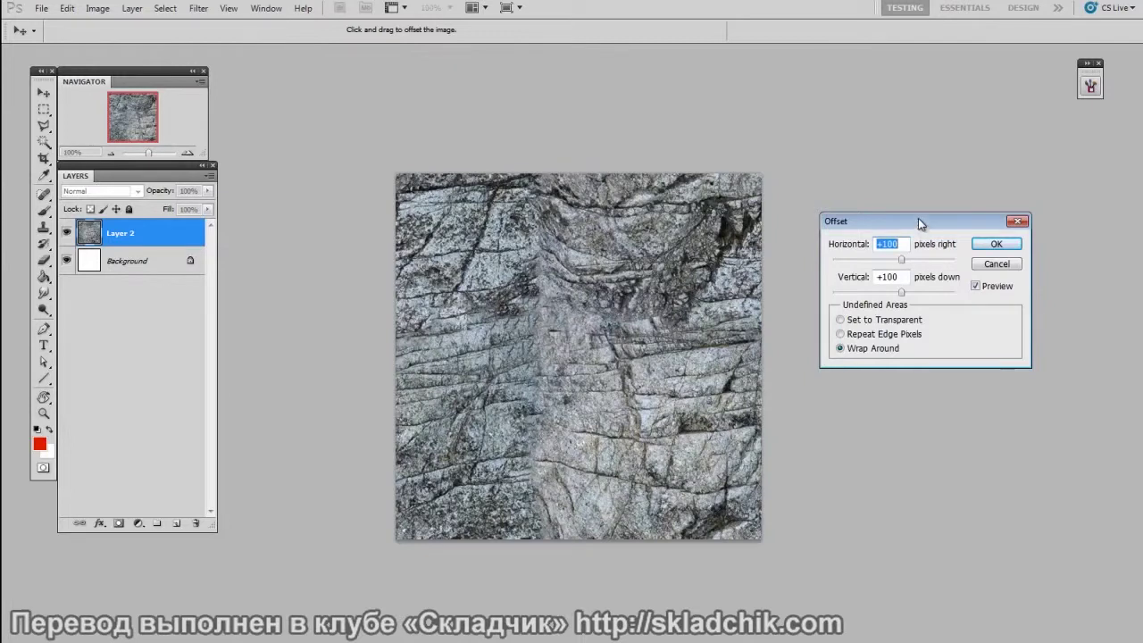
drag(918, 218, 915, 212)
drag(524, 308, 563, 441)
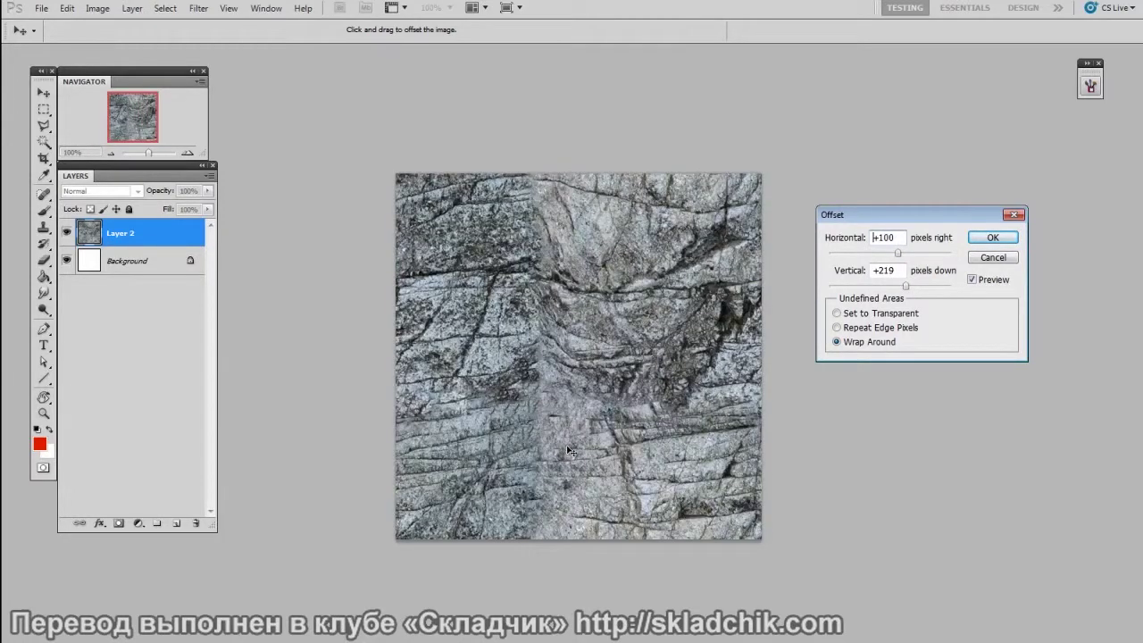
click(992, 237)
Add a new layer above the rock layer and lasso a large irregular rock patch to the right of the vertical seam
key(j)
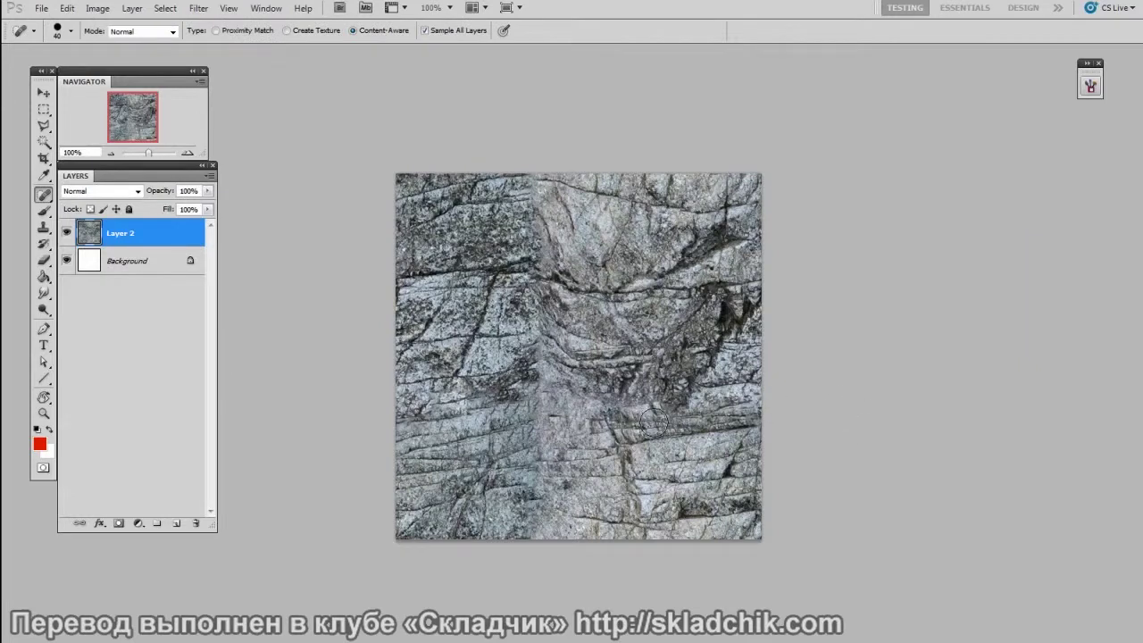
click(178, 523)
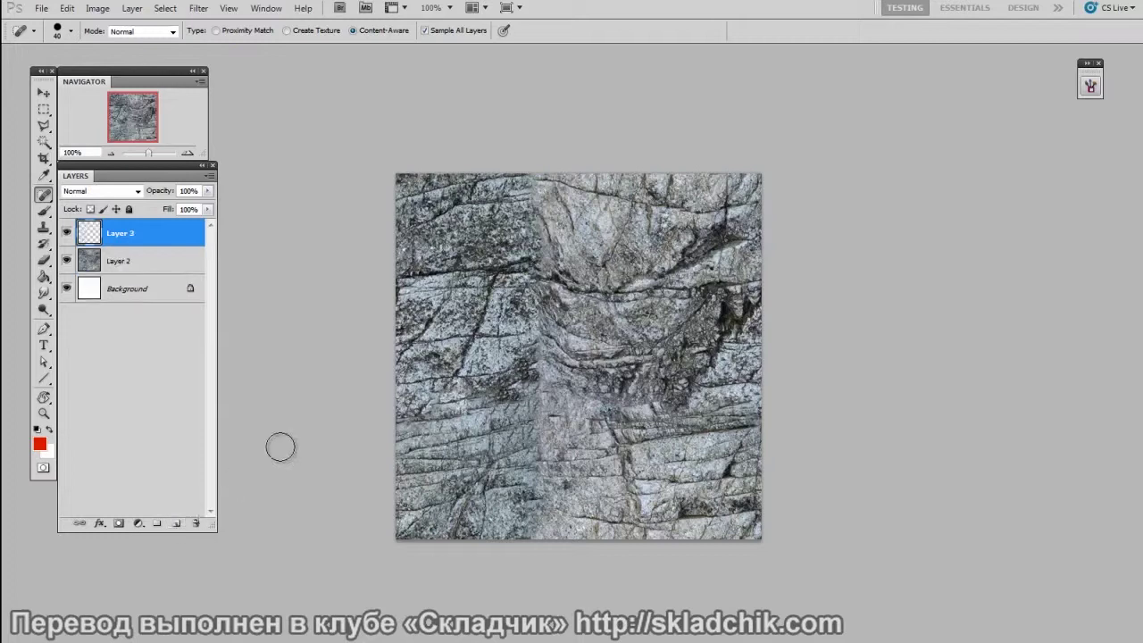
drag(43, 125, 98, 131)
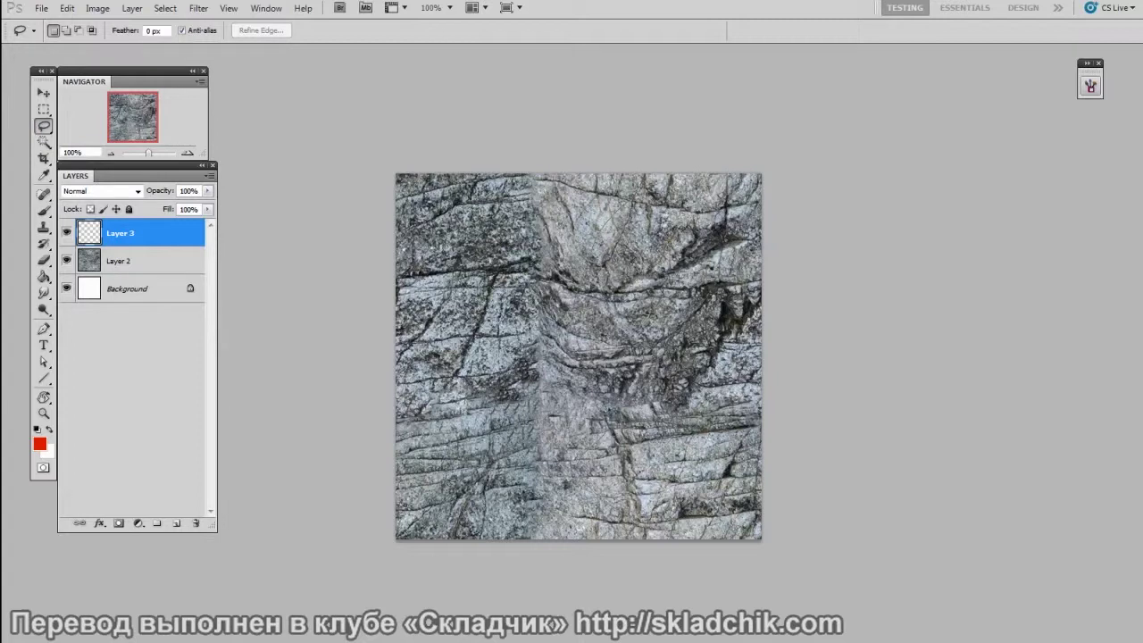
drag(716, 507, 719, 399)
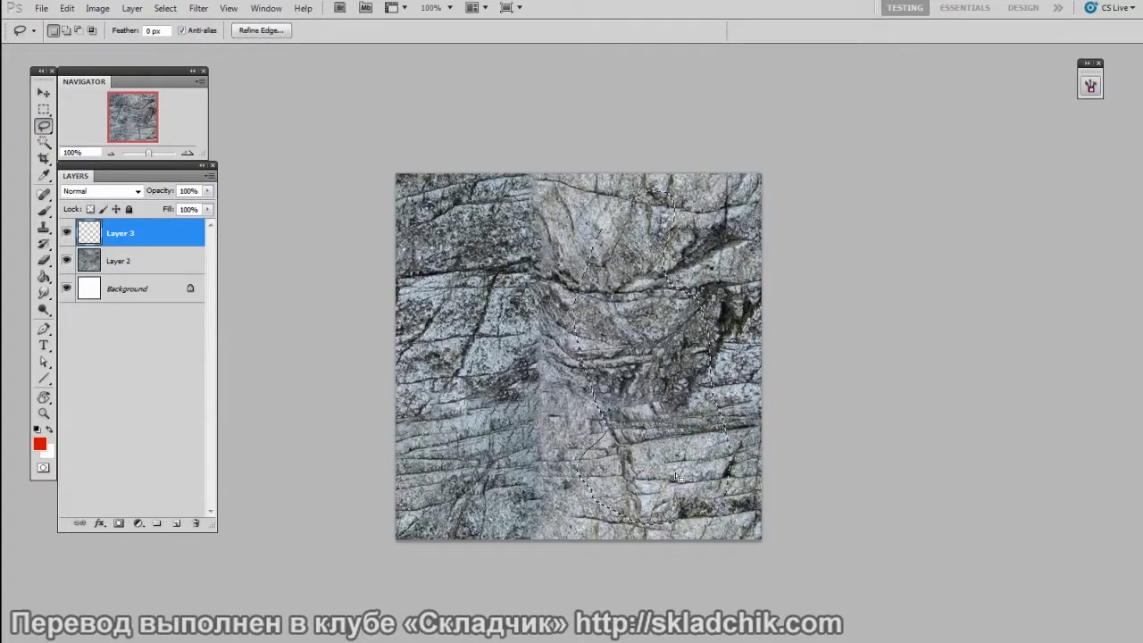
Copy the selected rock patch onto the new layer and position it rotated over the vertical seam with Free Transform
key(v)
mouse_move(695, 462)
mouse_down()
mouse_move(638, 473)
mouse_move(663, 487)
mouse_move(695, 466)
mouse_move(689, 479)
mouse_up()
key(ctrl+t)
key(Return)
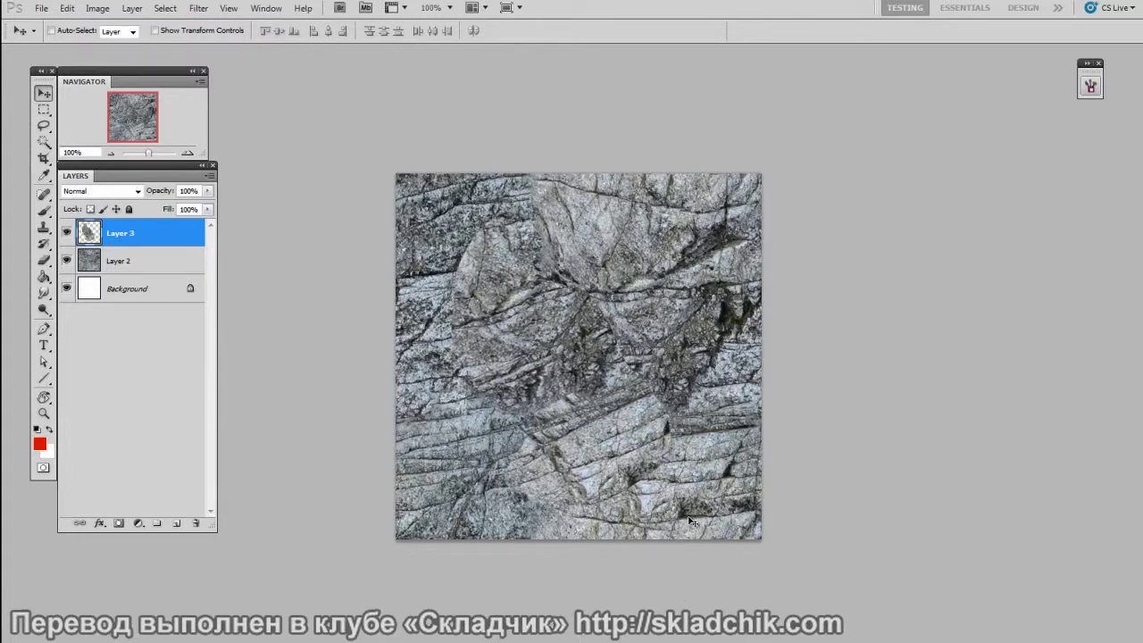
Add a layer mask to the patch layer and prepare a soft round black brush enlarged to 70 px
drag(629, 363, 634, 379)
key(F2)
key(b)
right_click(650, 364)
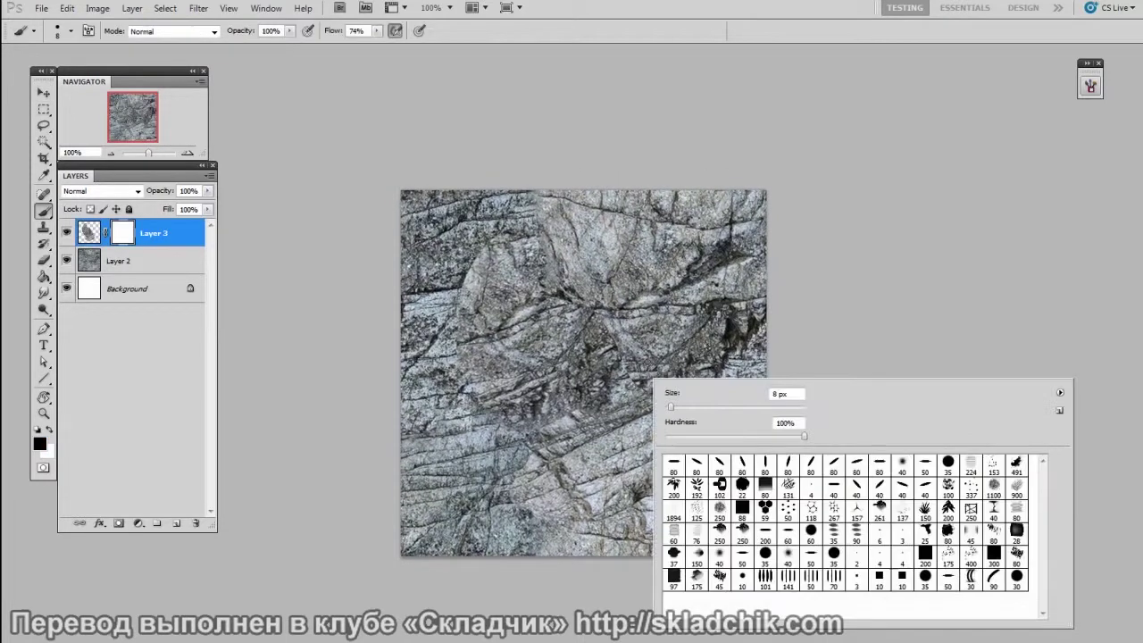
click(895, 459)
drag(536, 530, 538, 530)
key(])
key(])
key(])
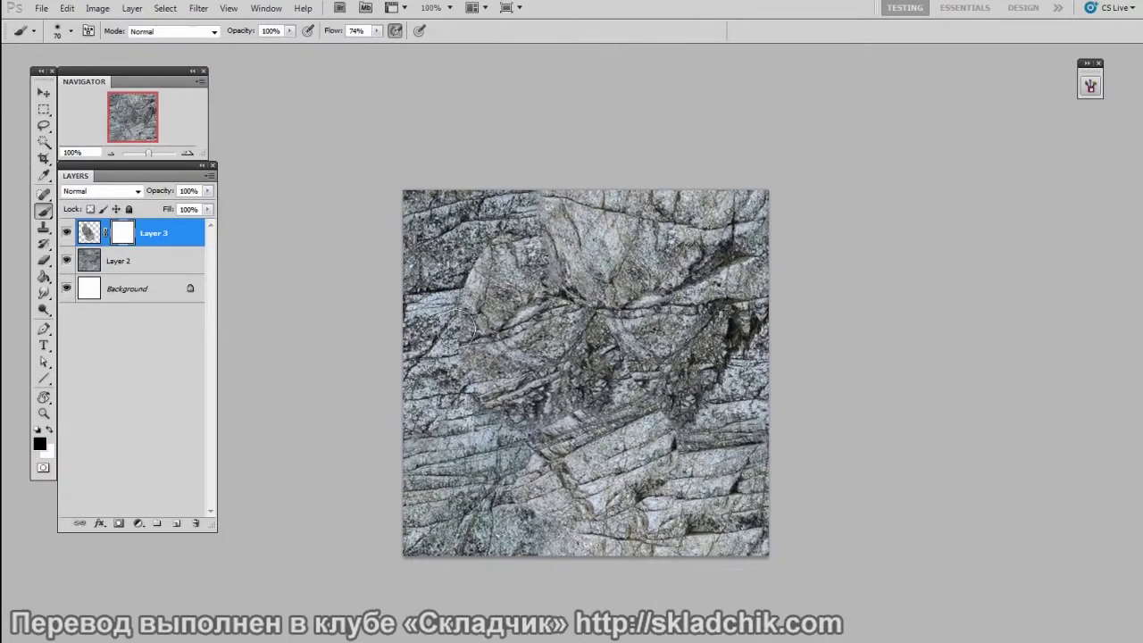
Paint black on the patch's mask with the soft brush, enlarged to 90 px, to blend its hard edges into the surrounding rock
drag(456, 314, 493, 249)
key(ctrl+plus)
mouse_move(603, 143)
mouse_down()
mouse_move(656, 224)
mouse_move(737, 416)
mouse_move(758, 384)
mouse_move(735, 515)
mouse_up()
key(])
key(])
mouse_move(519, 550)
mouse_down()
mouse_move(453, 461)
mouse_move(399, 315)
mouse_move(451, 240)
mouse_move(488, 154)
mouse_up()
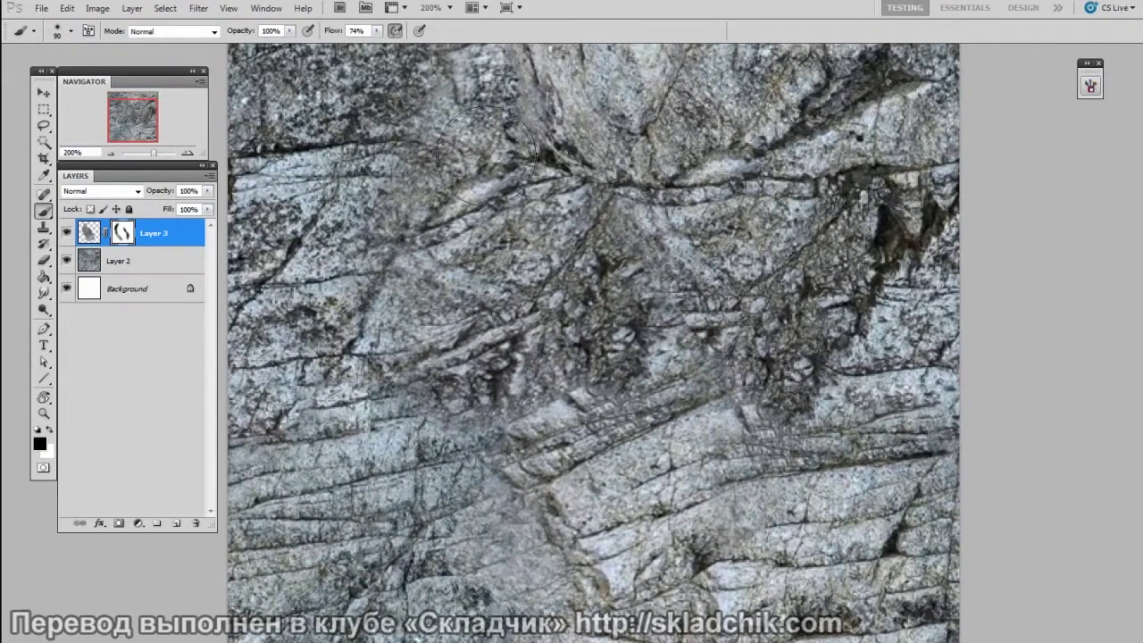
drag(588, 167, 581, 225)
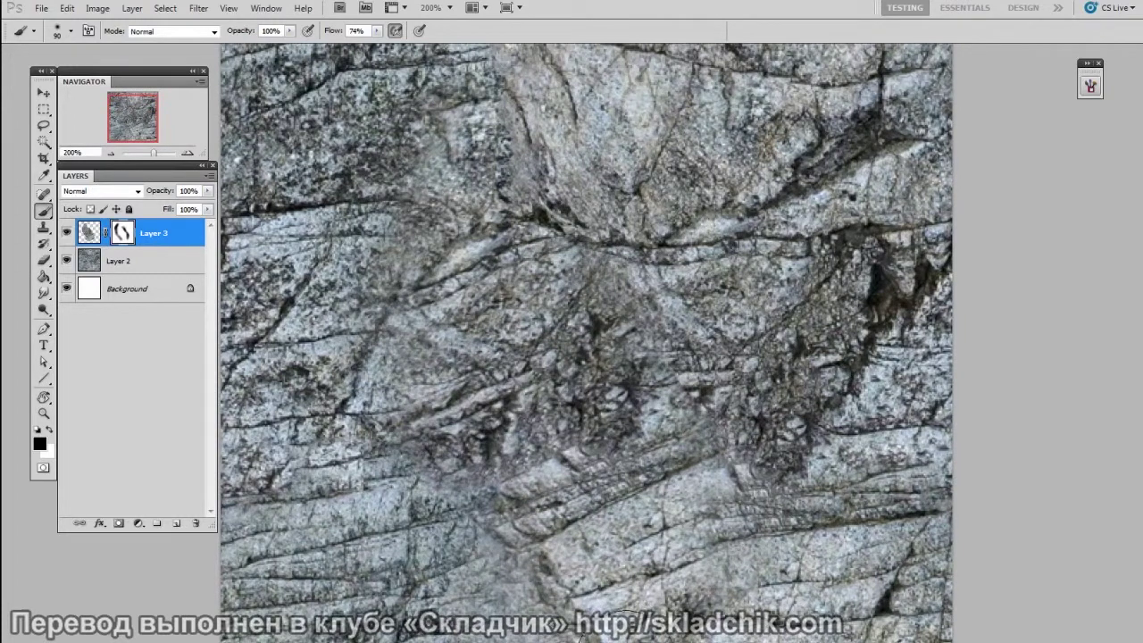
mouse_move(555, 557)
mouse_down()
mouse_move(577, 566)
mouse_move(512, 490)
mouse_up()
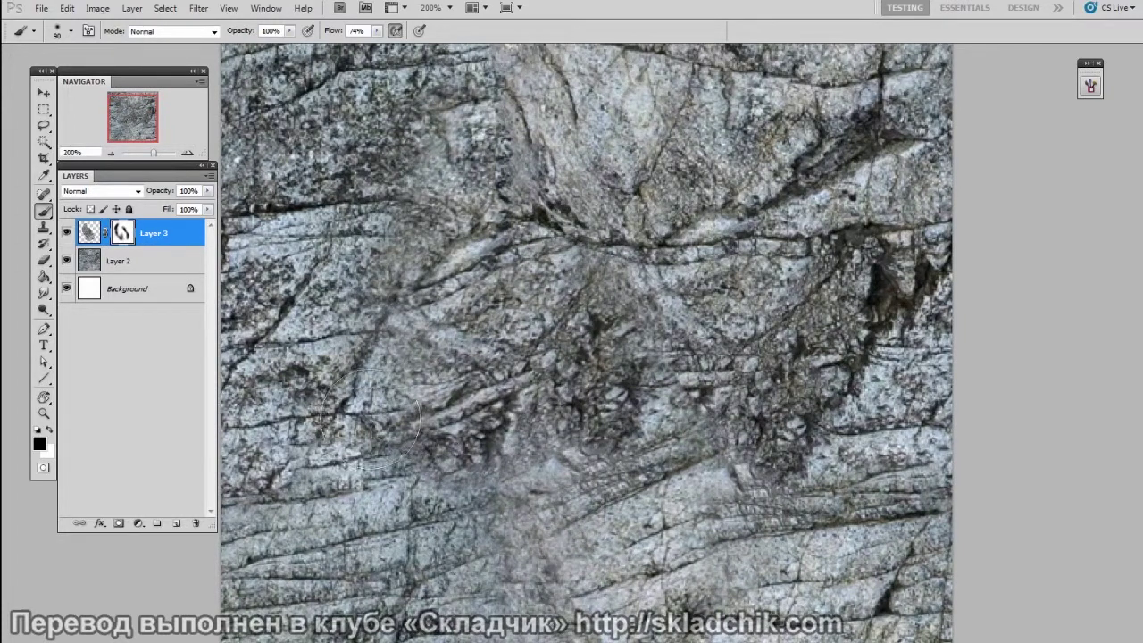
key(ctrl+minus)
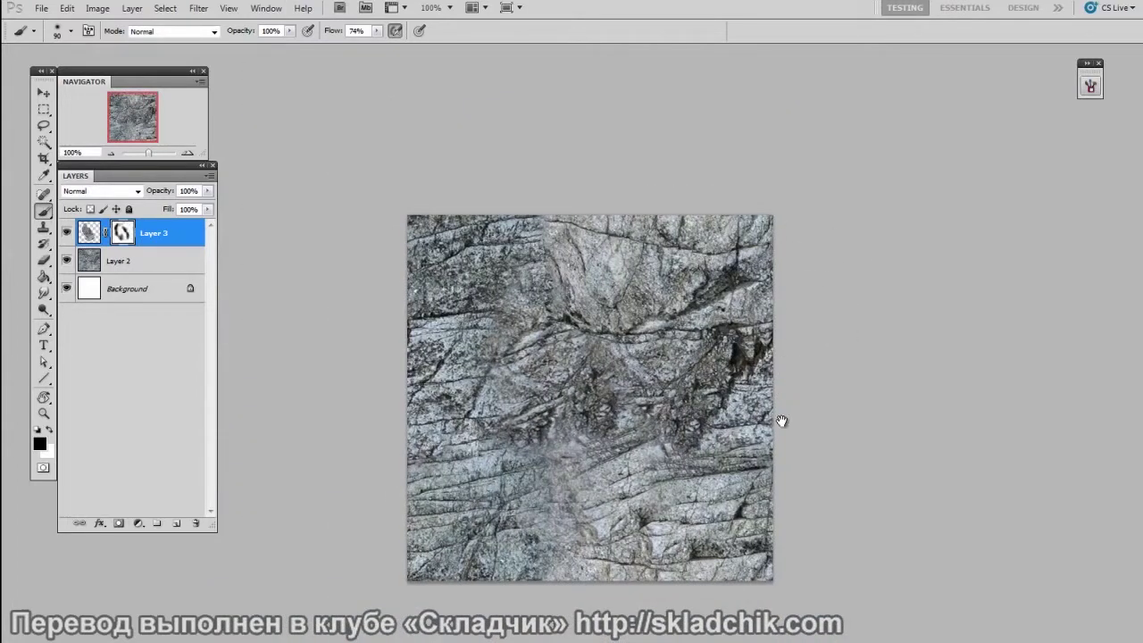
drag(781, 421, 738, 346)
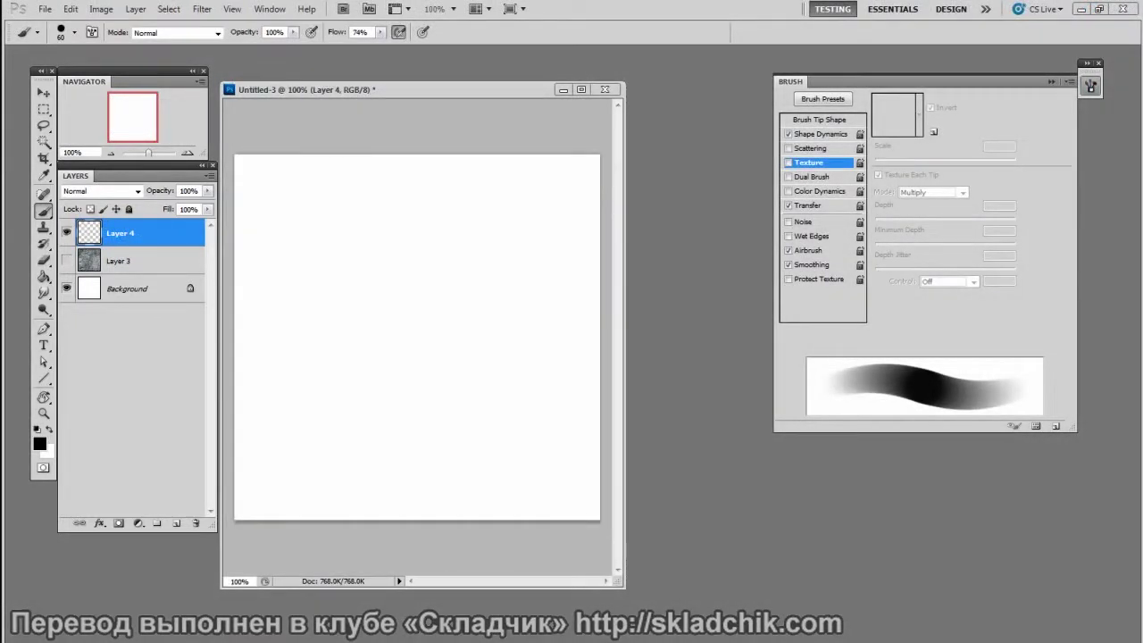
Paint a plain wavy test stroke on the blank canvas and enable the brush's Texture option with the rock pattern
drag(274, 241, 427, 465)
click(787, 163)
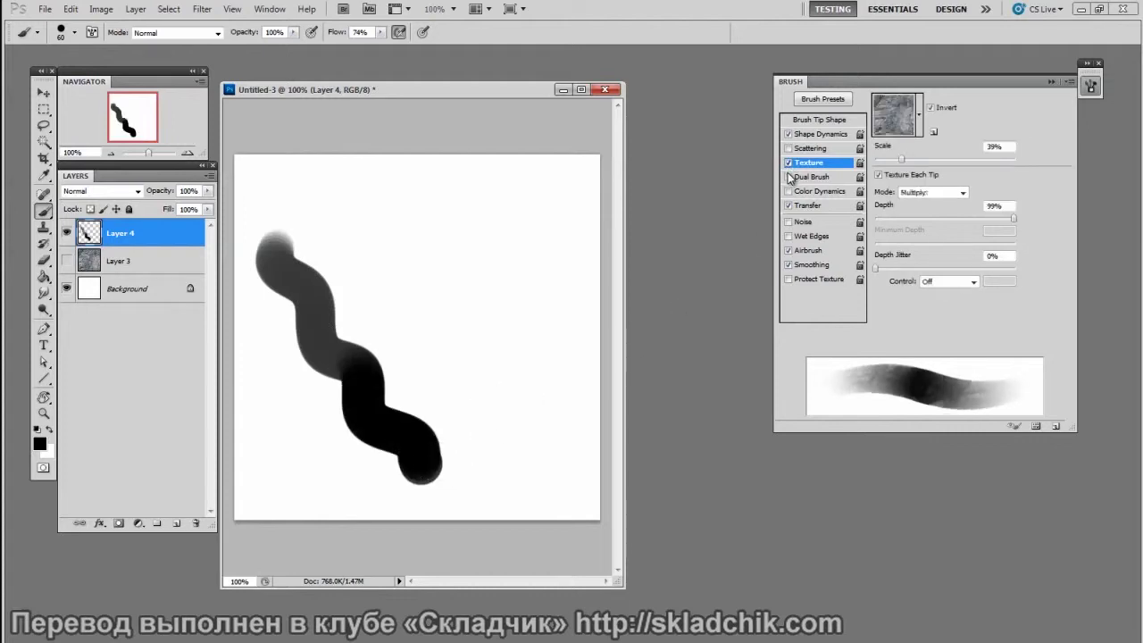
click(896, 125)
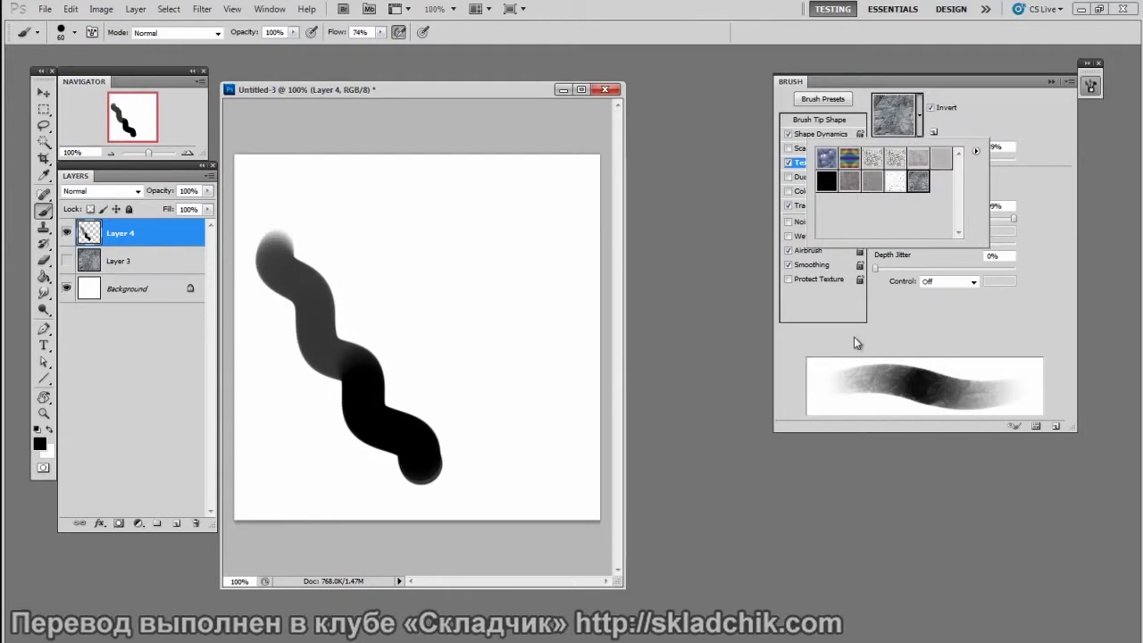
click(593, 123)
Paint overlapping black textured test strokes beside the plain stroke, starting at 60 px and enlarging the brush
key(bracketright)
mouse_move(412, 212)
mouse_down()
mouse_move(403, 225)
mouse_move(461, 321)
mouse_move(447, 224)
mouse_move(485, 299)
mouse_move(531, 334)
mouse_move(523, 306)
mouse_move(557, 421)
mouse_move(577, 384)
mouse_up()
key(bracketleft)
key(bracketright)
key(bracketright)
key(bracketright)
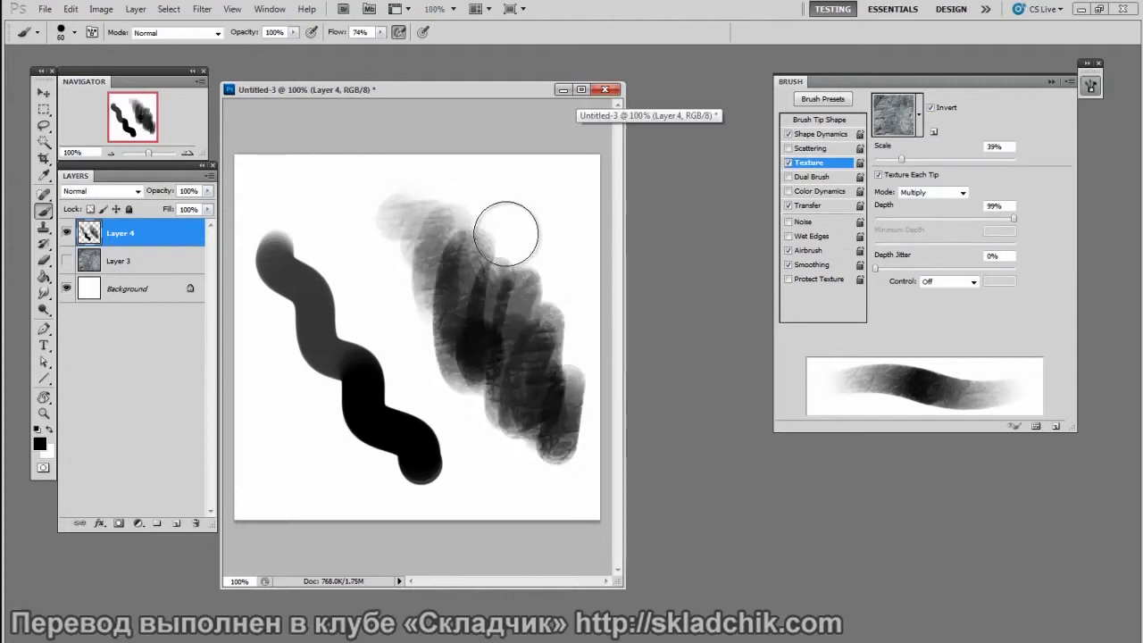
mouse_move(510, 229)
mouse_down()
mouse_move(545, 250)
mouse_move(552, 309)
mouse_up()
key(bracketright)
drag(526, 207, 503, 262)
Sample a dark gray from the textured strokes and paint over them with the brush enlarged to 125 px
alt+click(541, 199)
mouse_move(460, 206)
mouse_down()
mouse_move(404, 274)
mouse_move(519, 407)
mouse_up()
key(bracketright)
mouse_move(520, 279)
mouse_down()
mouse_move(538, 322)
mouse_move(540, 375)
mouse_up()
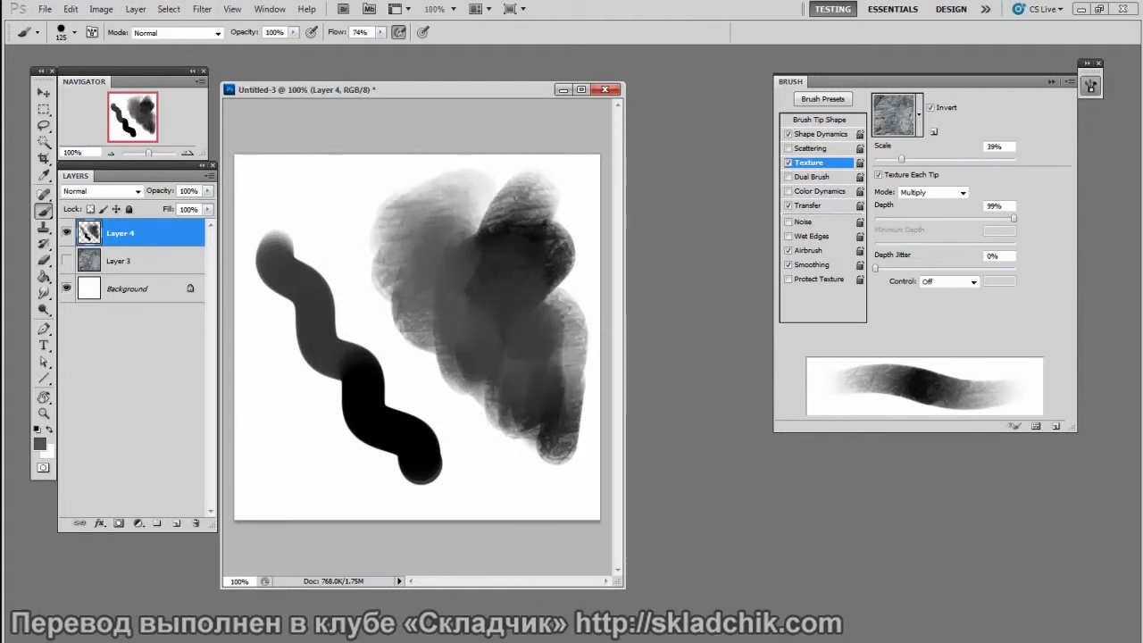